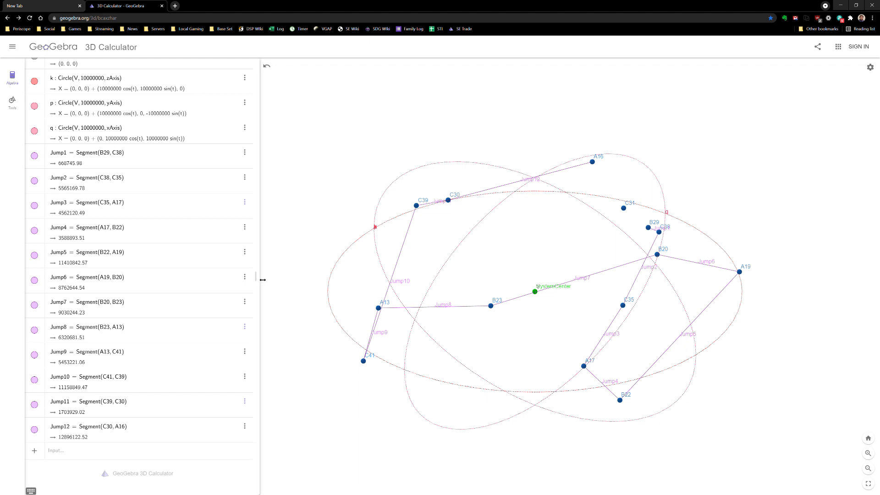
# - Widen the object list slightly and define the point Subbob = (3539308.33568805, 3418102.7812942, 2362644.01693735)
pyautogui.moveTo(259, 283); pyautogui.dragTo(260, 69)
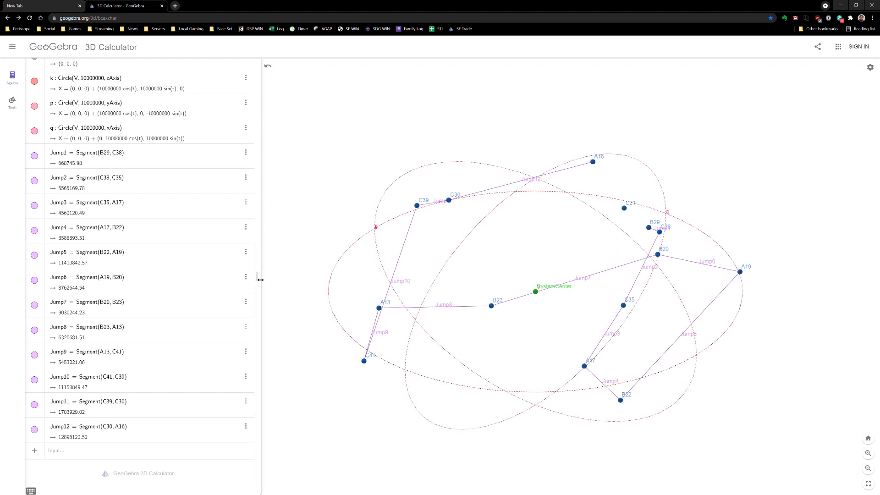
pyautogui.moveTo(260, 279); pyautogui.dragTo(263, 245)
pyautogui.click(140, 452)
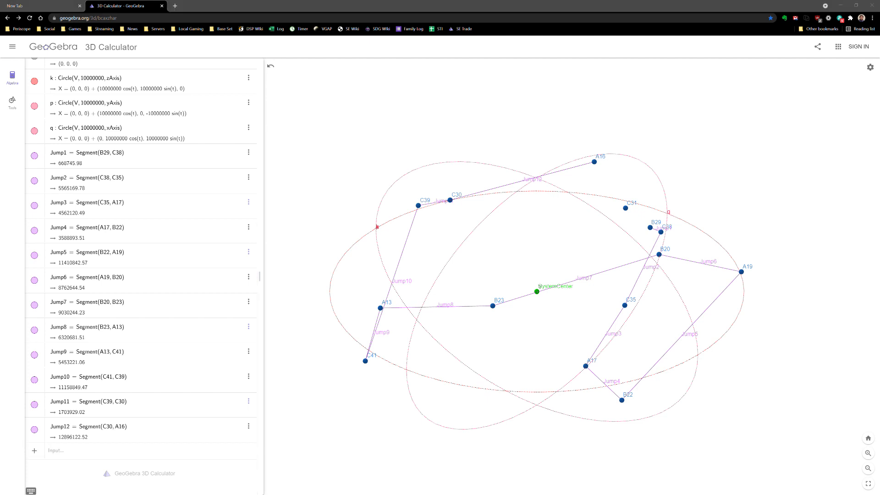
pyautogui.click(95, 456)
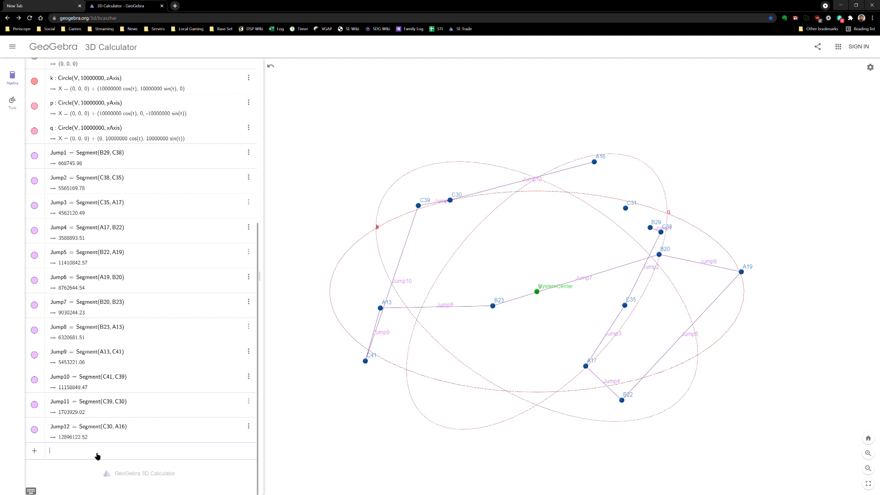
pyautogui.write('Subbob = (3539308.33568805, 3418102.7812942, 2362644.01693735)')
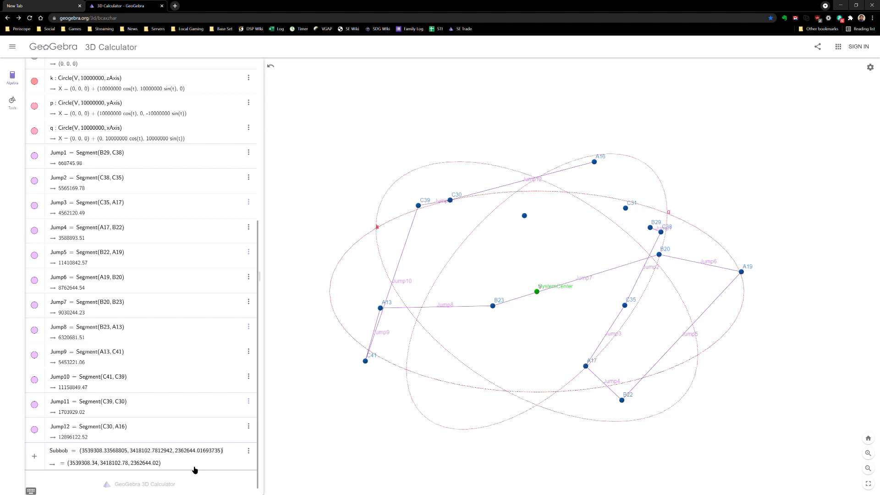
pyautogui.press('Return')
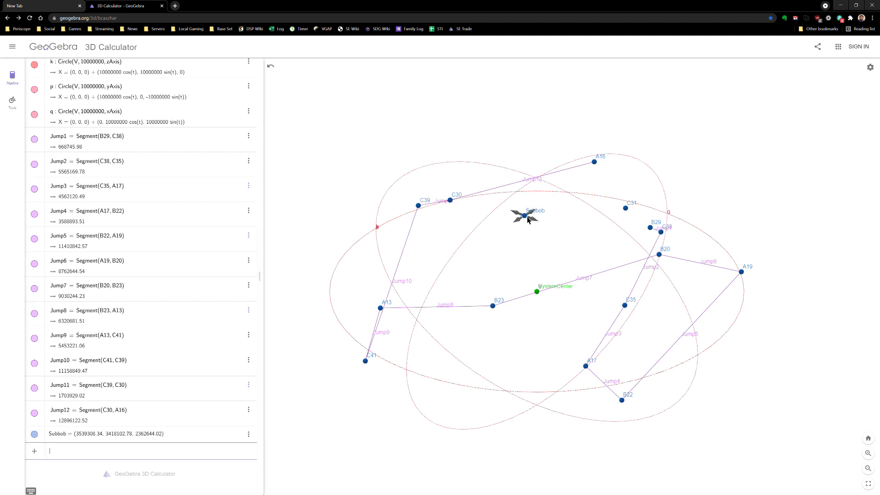
# - Colour the Subbob point gold (#FFD700) and increase its point size
pyautogui.click(249, 435)
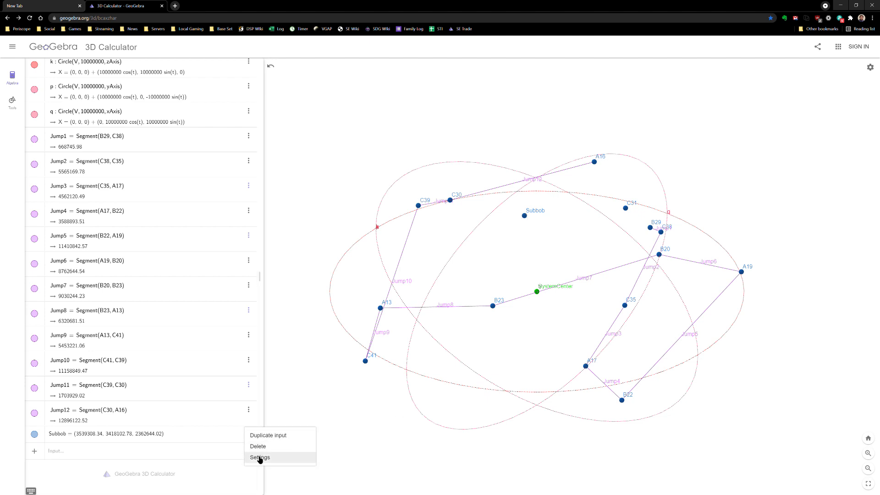
pyautogui.click(259, 458)
pyautogui.click(740, 65)
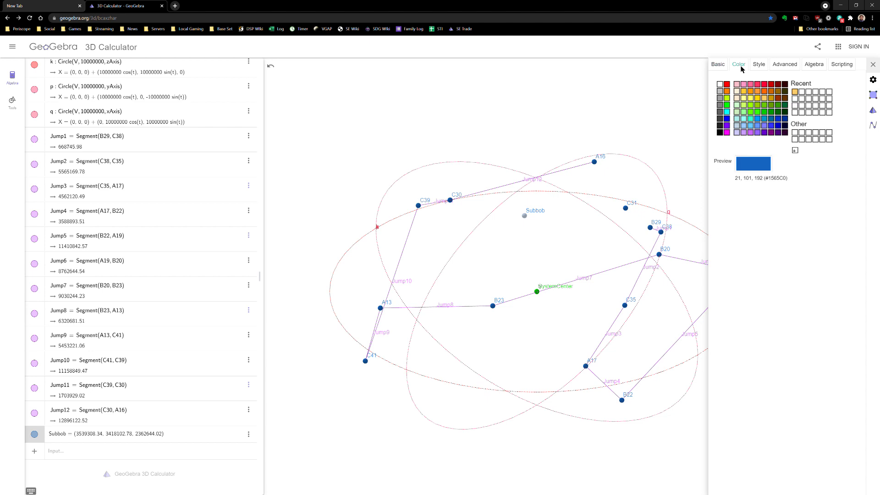
pyautogui.click(758, 98)
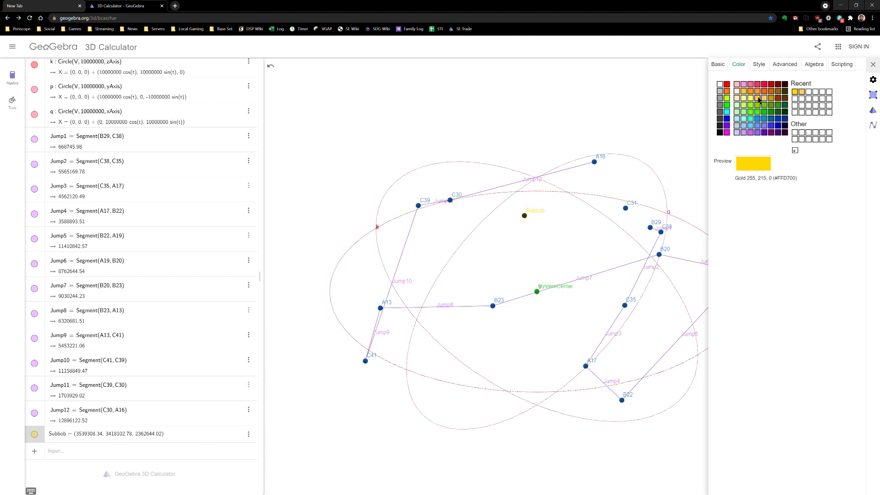
pyautogui.click(759, 65)
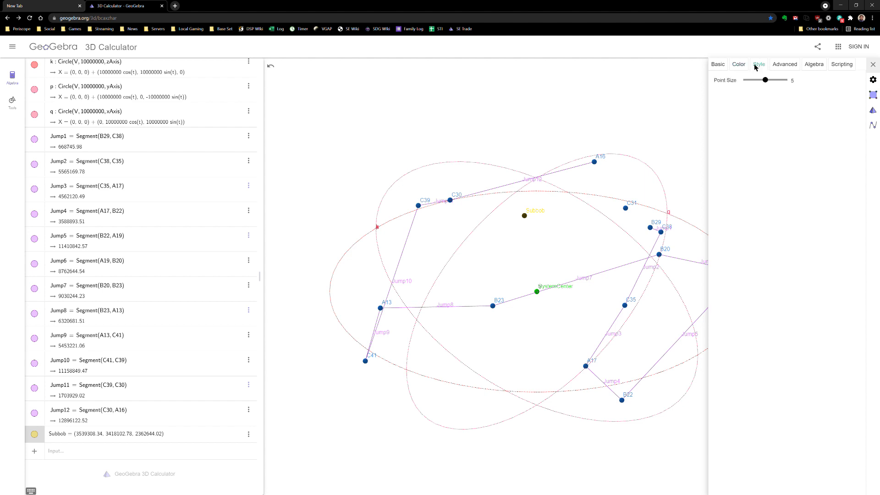
pyautogui.moveTo(767, 81); pyautogui.dragTo(785, 83)
pyautogui.click(873, 64)
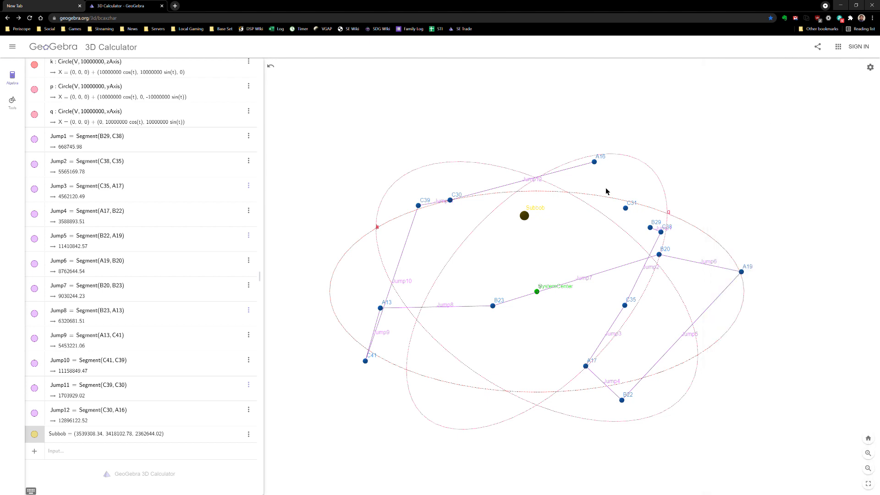
# - Examine where Subbob lies relative to the jump route and review the coordinates and segments in the object list
pyautogui.moveTo(606, 188)
pyautogui.mouseDown()
pyautogui.moveTo(611, 198)
pyautogui.moveTo(599, 174)
pyautogui.moveTo(603, 188)
pyautogui.moveTo(589, 179)
pyautogui.moveTo(602, 192)
pyautogui.moveTo(599, 172)
pyautogui.moveTo(603, 194)
pyautogui.moveTo(615, 197)
pyautogui.moveTo(603, 187)
pyautogui.mouseUp()
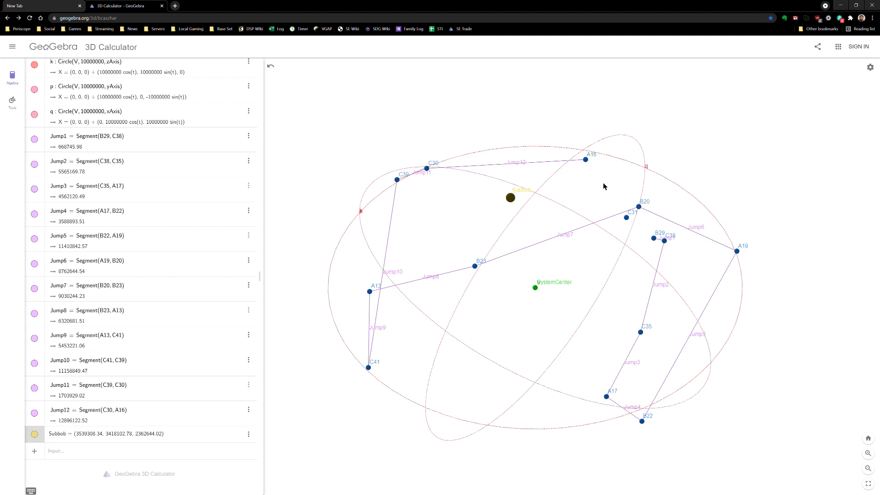
pyautogui.moveTo(604, 186); pyautogui.dragTo(603, 187)
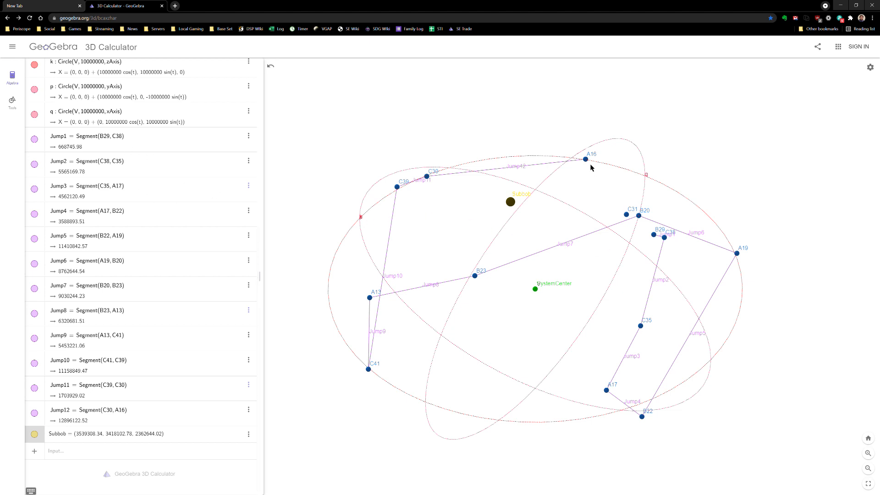
pyautogui.scroll(3, 253, 184)
pyautogui.scroll(5, 245, 244)
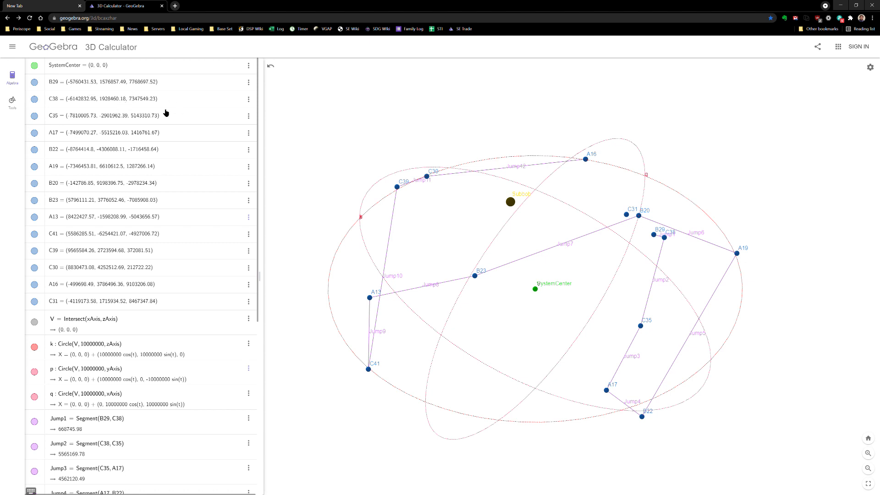
pyautogui.scroll(-4, 189, 179)
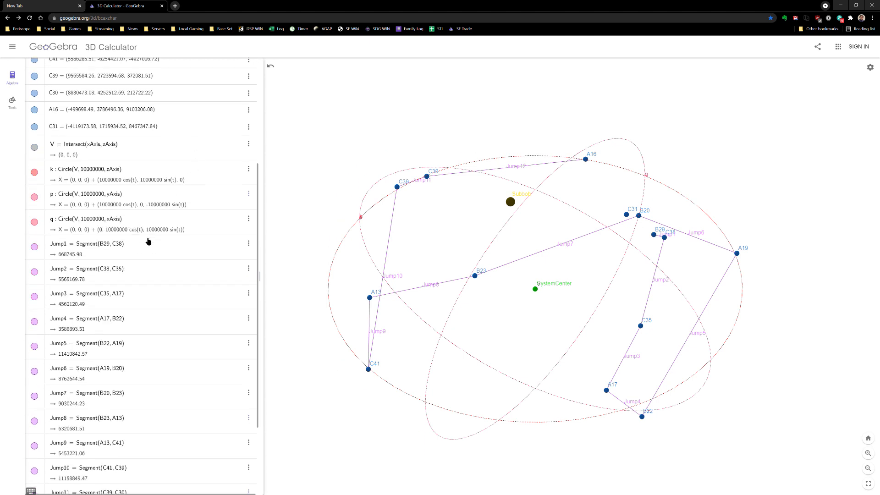
pyautogui.scroll(-1, 148, 240)
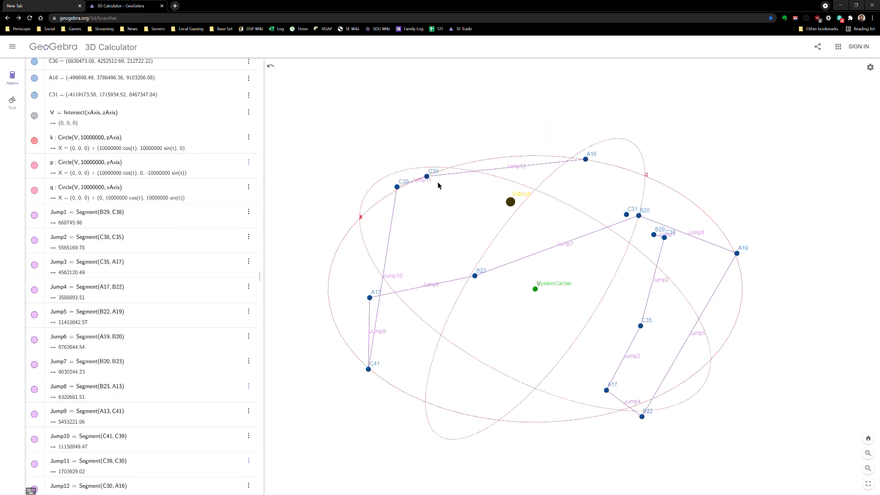
pyautogui.scroll(-2, 110, 305)
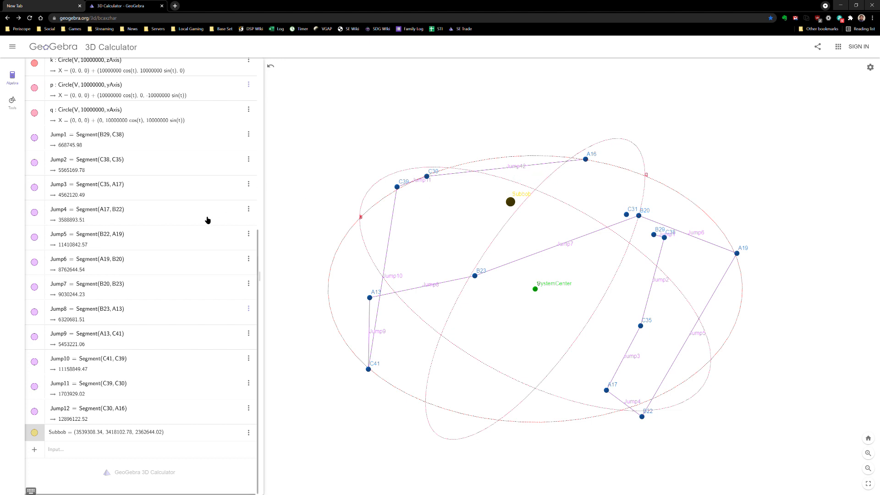
# - Colour all the segments from Jump1 to Jump12 black (#000000) together
pyautogui.click(55, 142)
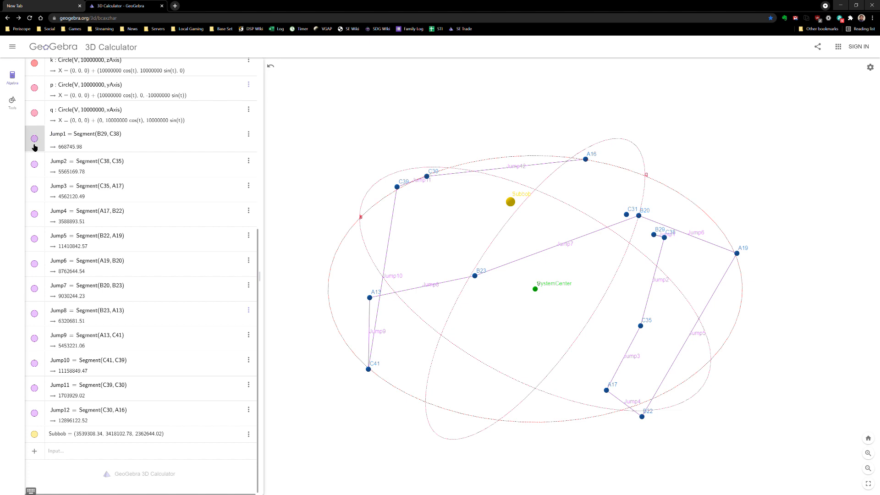
pyautogui.keyDown('shift'); pyautogui.click(51, 414); pyautogui.keyUp('shift')
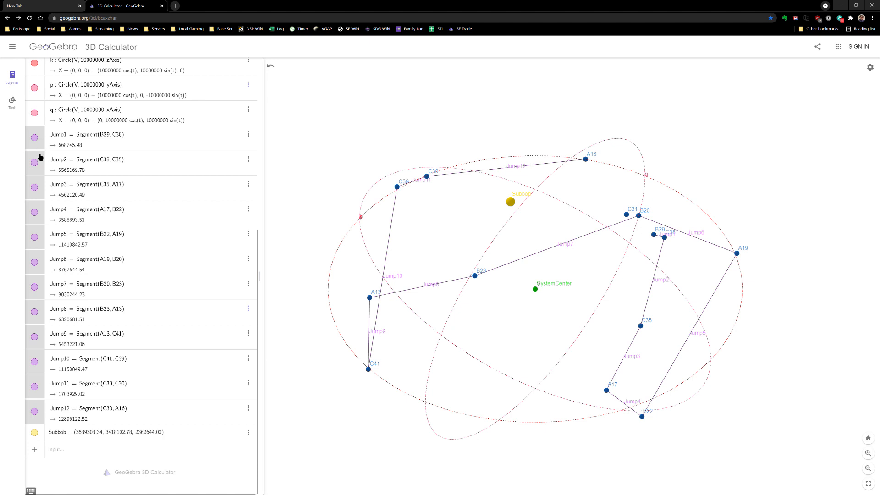
pyautogui.click(248, 134)
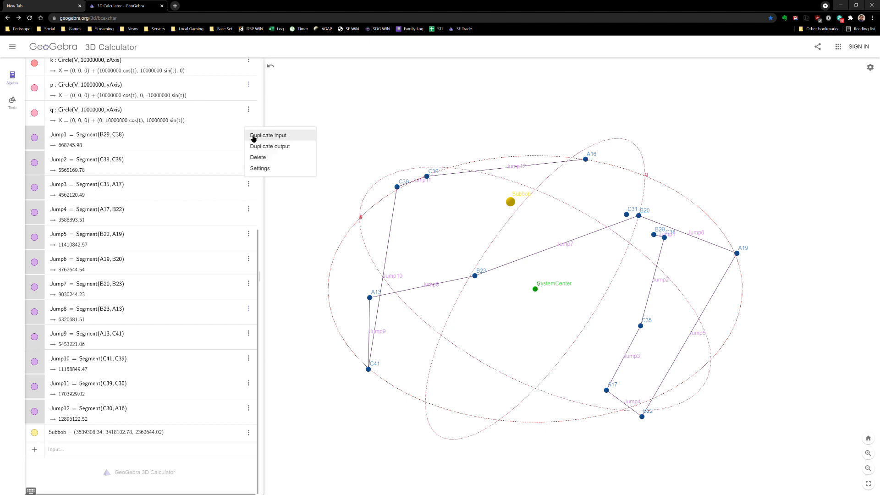
pyautogui.click(259, 169)
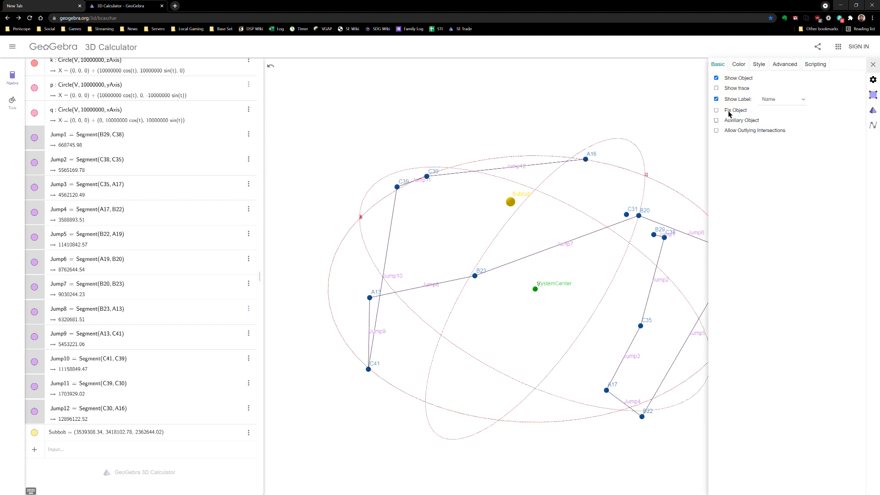
pyautogui.click(739, 66)
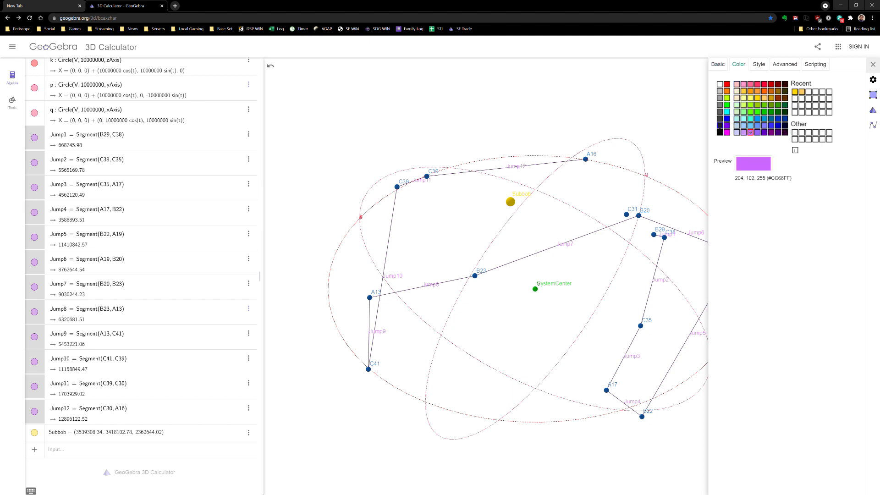
pyautogui.click(720, 133)
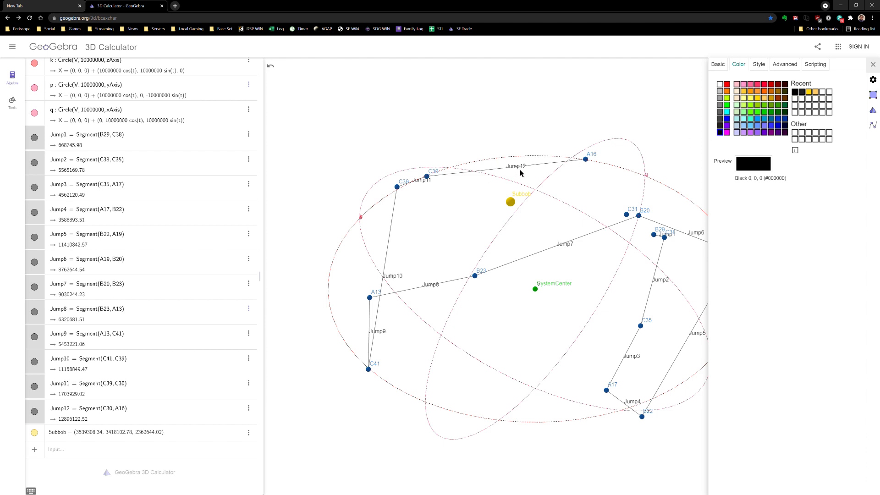
# - Set the line thickness of the twelve selected jump segments to 2 and deselect them
pyautogui.click(760, 66)
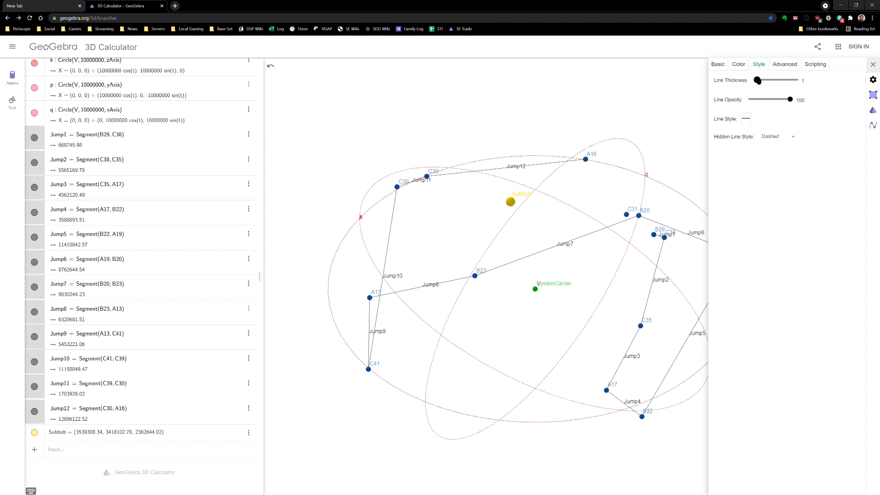
pyautogui.click(760, 81)
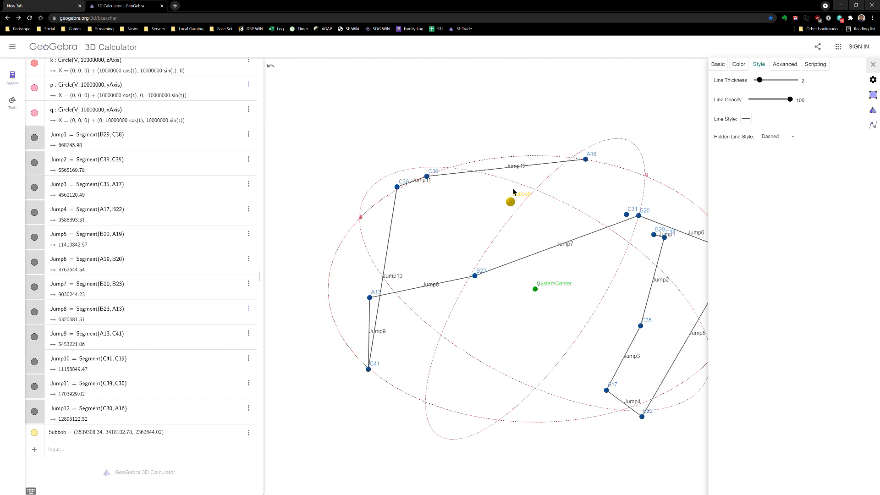
pyautogui.click(873, 64)
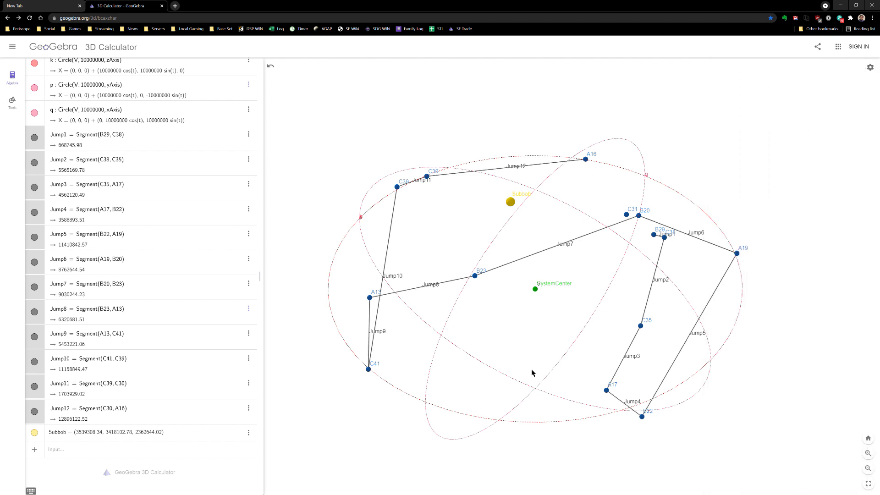
pyautogui.click(513, 370)
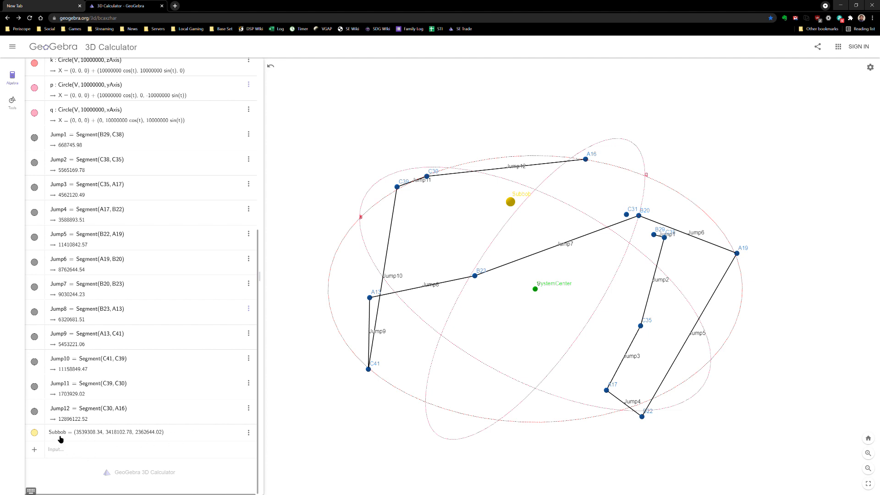
# - Create a segment from Subbob to A16 with the definition DA16 = Segment(Subbob, A16)
pyautogui.click(60, 453)
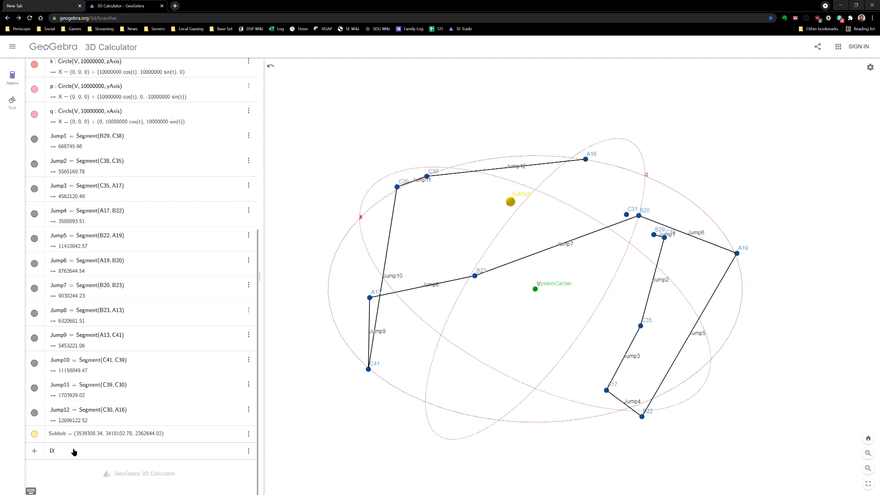
pyautogui.write('16=Segment')
pyautogui.press('BackSpace')
pyautogui.press('BackSpace')
pyautogui.press('BackSpace')
pyautogui.press('BackSpace')
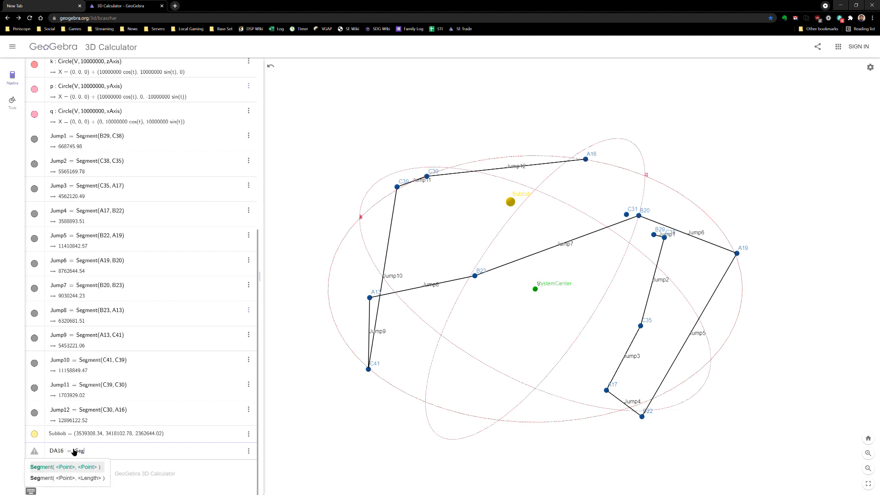
pyautogui.write('ment(')
pyautogui.write('Subbob, A')
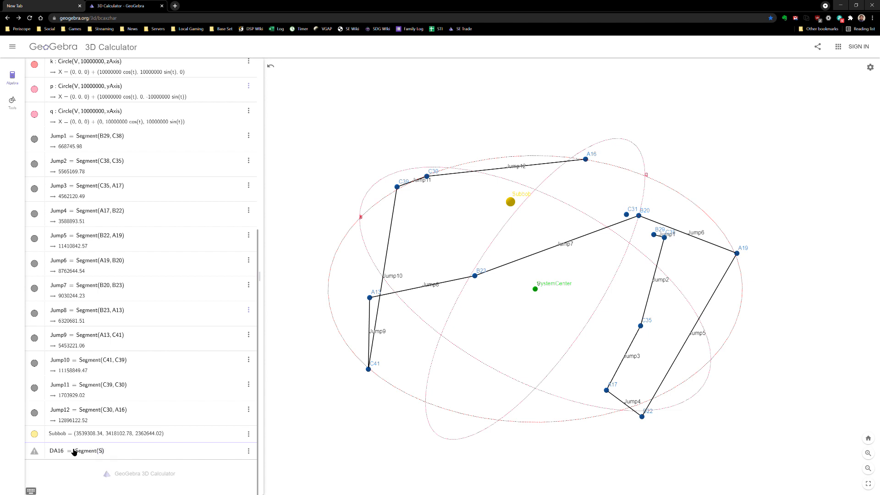
pyautogui.write('16')
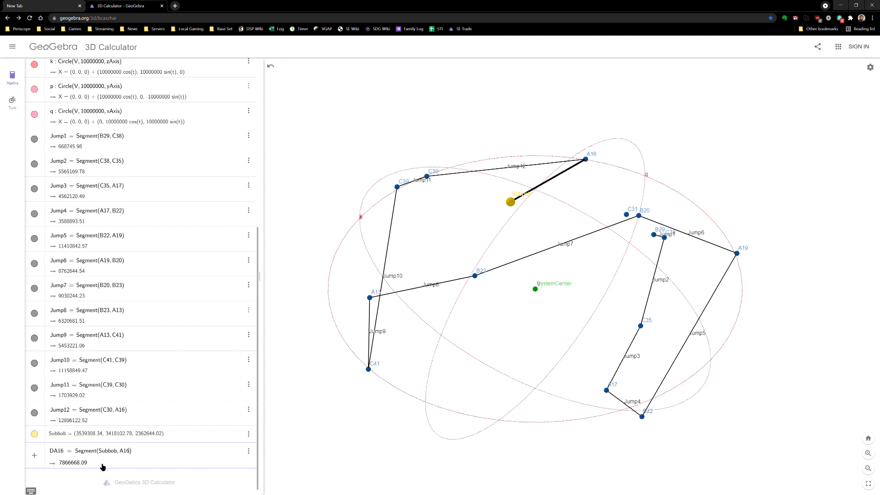
pyautogui.press('Return')
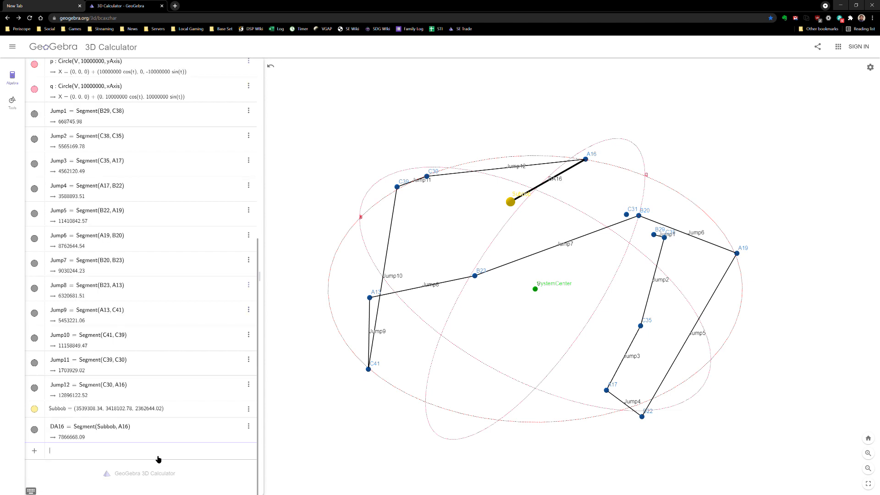
pyautogui.click(150, 427)
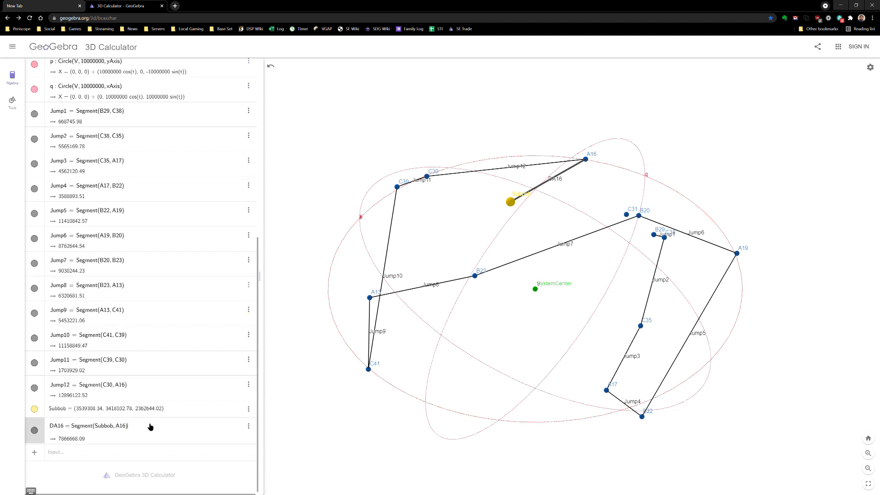
pyautogui.hotkey('ctrl', 'a')
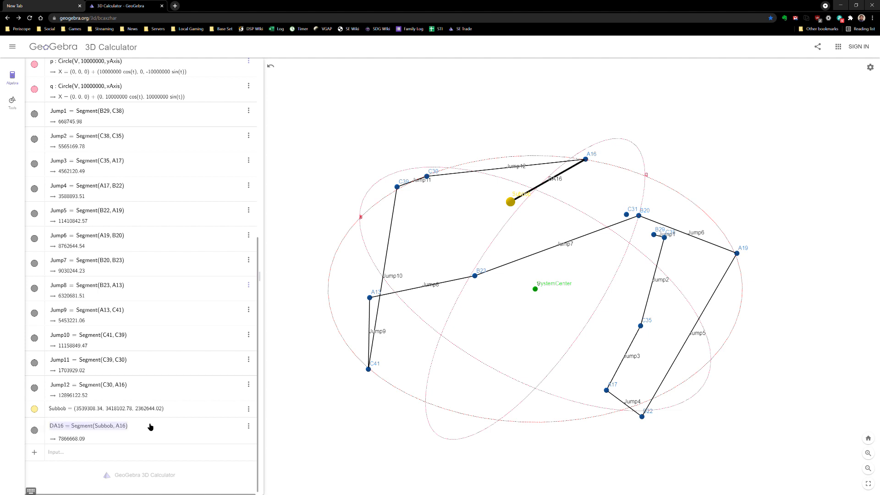
pyautogui.click(95, 453)
pyautogui.write('Subbob = (3539308.33568805, 3418102.7812942, 2362644.01693735)')
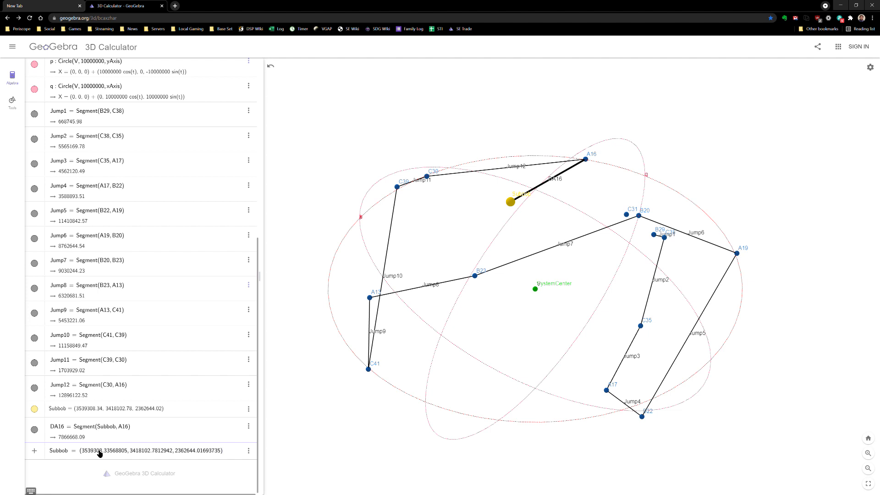
pyautogui.hotkey('ctrl', 'a')
pyautogui.press('BackSpace')
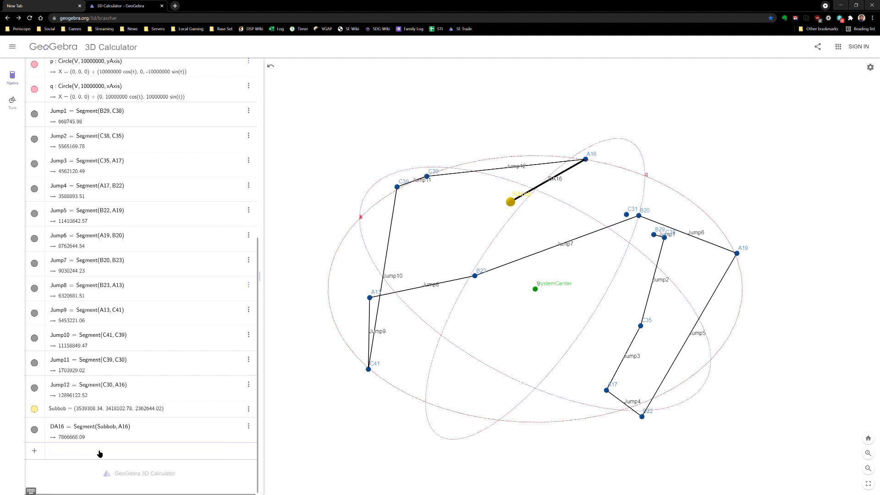
pyautogui.click(123, 430)
pyautogui.moveTo(136, 427); pyautogui.dragTo(51, 428)
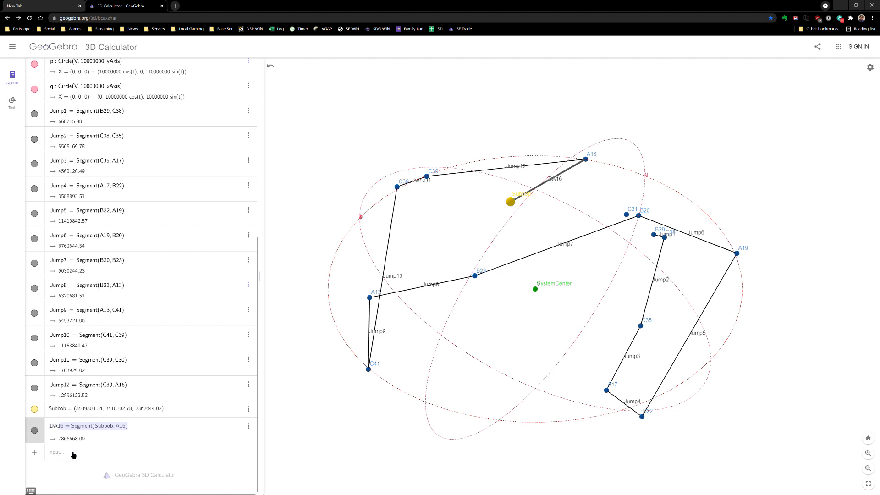
pyautogui.click(94, 453)
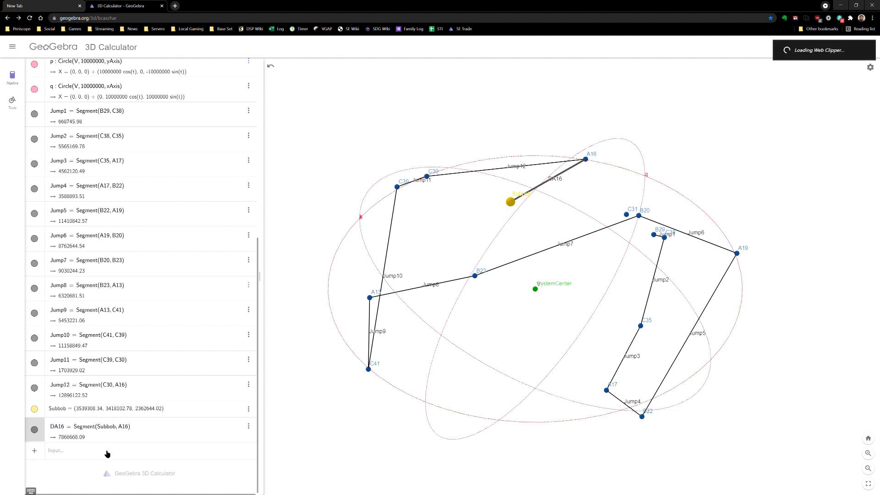
pyautogui.click(867, 50)
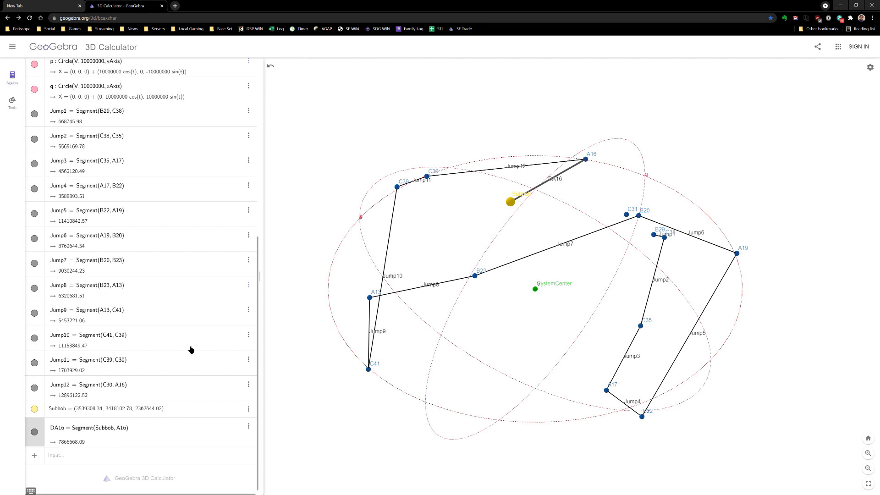
pyautogui.scroll(6, 222, 188)
pyautogui.scroll(-6, 228, 173)
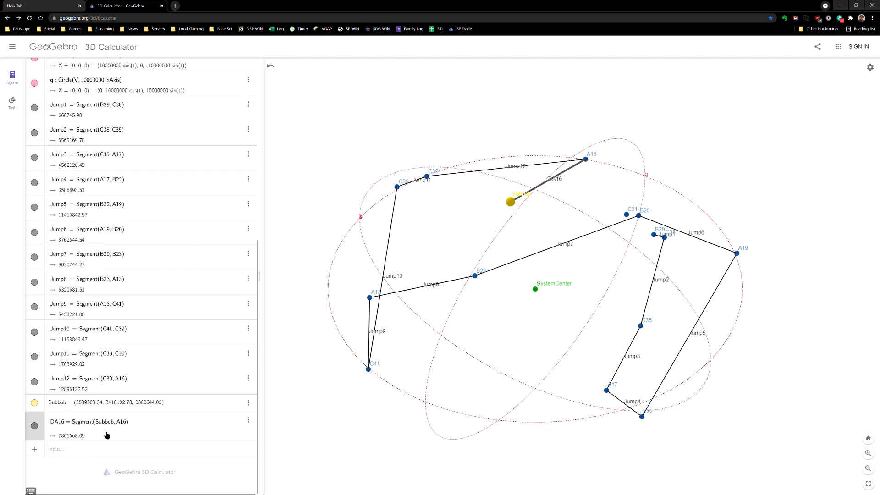
# - Try to redefine segment DA16 as D, and undo so that the Subbob–A16 segment is removed
pyautogui.click(133, 428)
pyautogui.moveTo(134, 427); pyautogui.dragTo(118, 454)
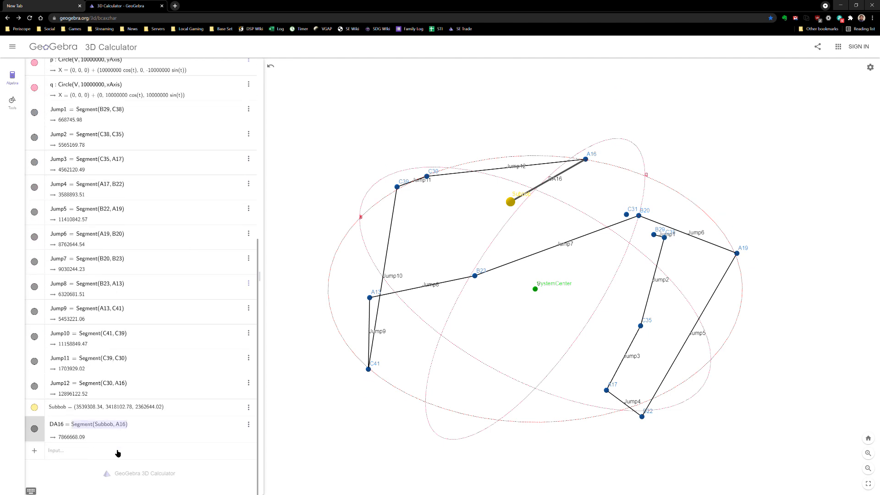
pyautogui.write('DA16 = D')
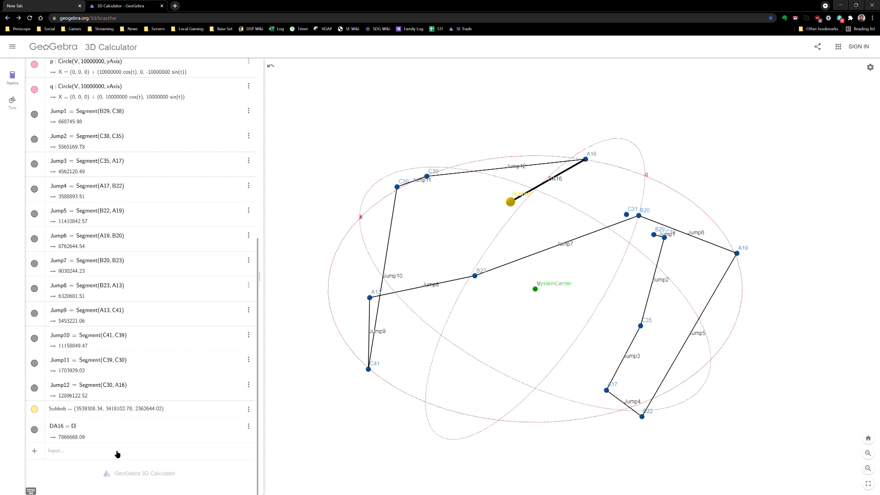
pyautogui.press('Return')
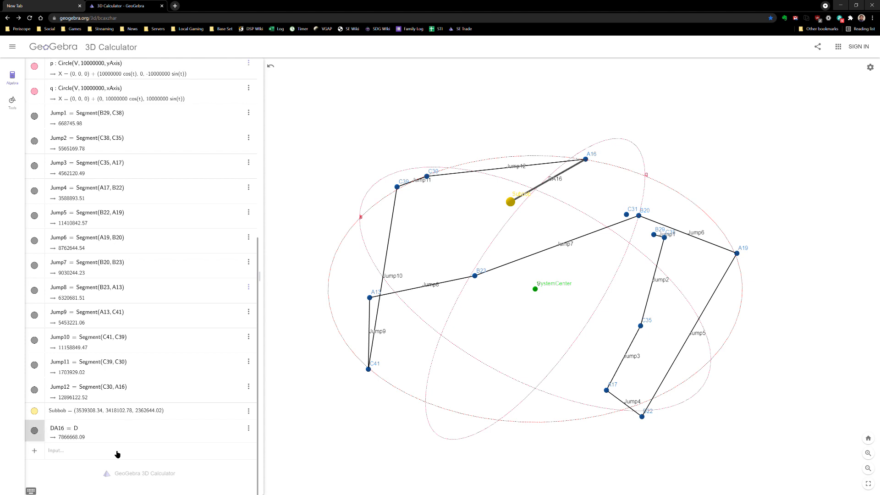
pyautogui.hotkey('ctrl', 'z')
pyautogui.click(142, 455)
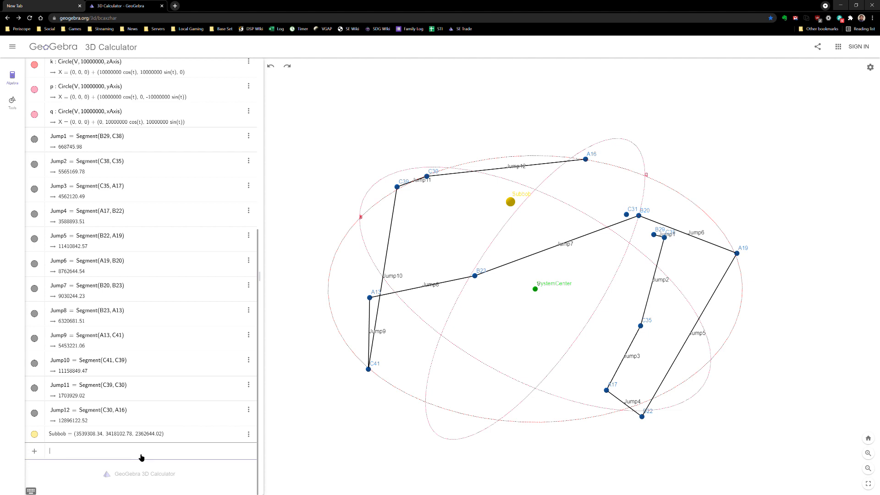
pyautogui.write('Seg')
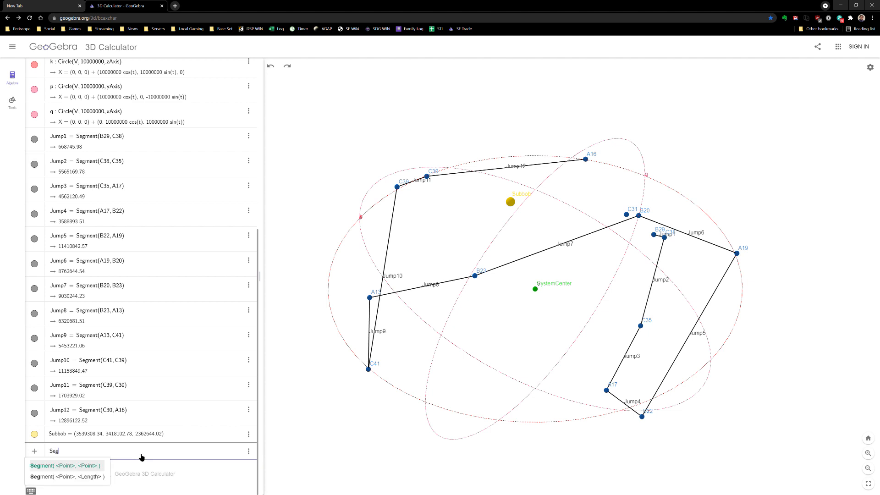
pyautogui.write('ment')
pyautogui.press('BackSpace')
pyautogui.press('BackSpace')
pyautogui.press('BackSpace')
pyautogui.press('BackSpace')
pyautogui.press('BackSpace')
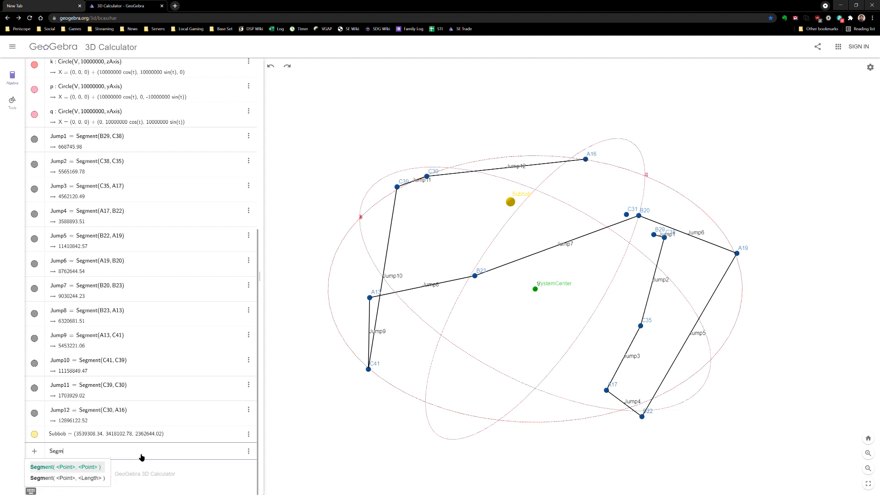
# - Recreate the segment between Subbob and A16 by entering DA16 = Segment(Subbob, A16)
pyautogui.write('DA')
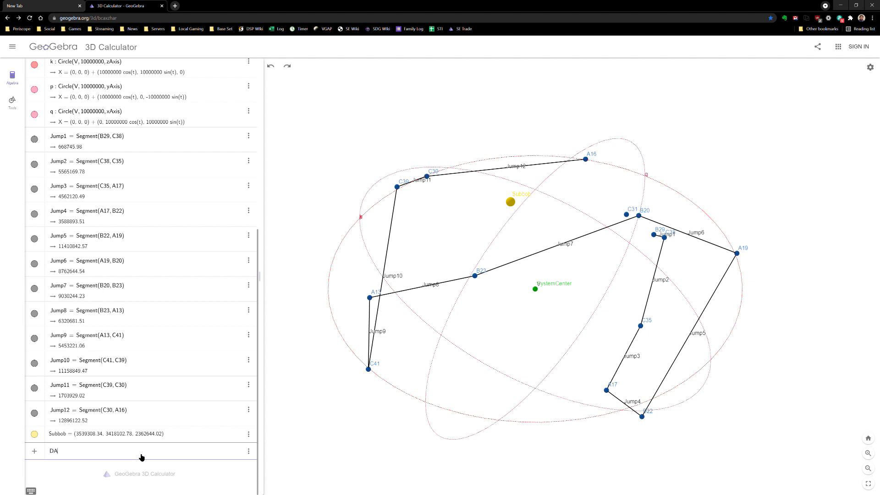
pyautogui.write('16=Segment')
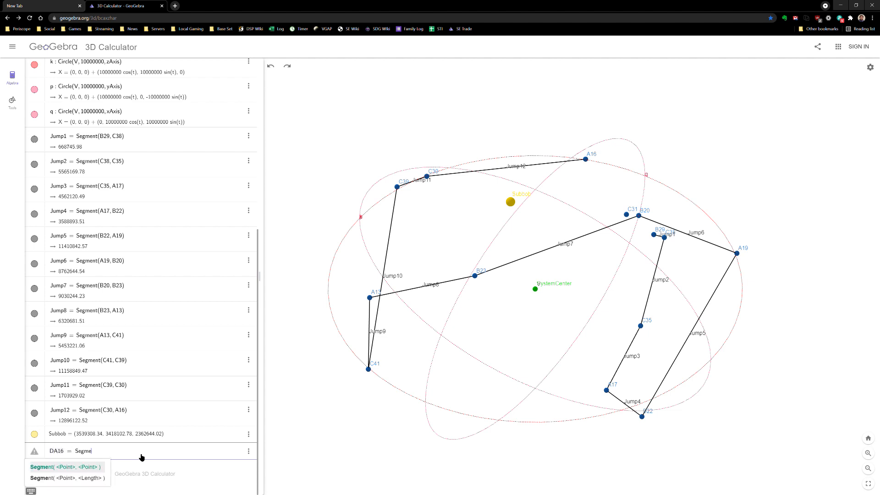
pyautogui.write('(Sb')
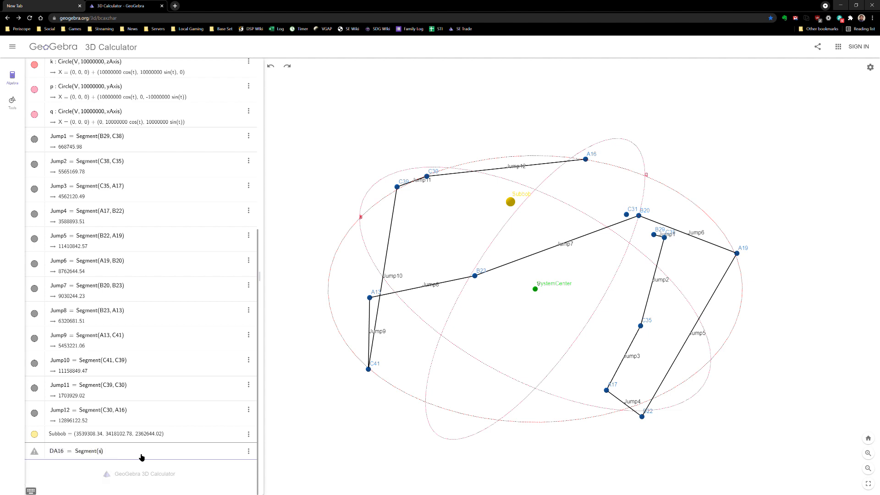
pyautogui.write('ubbob')
pyautogui.write(',A16')
pyautogui.press('Return')
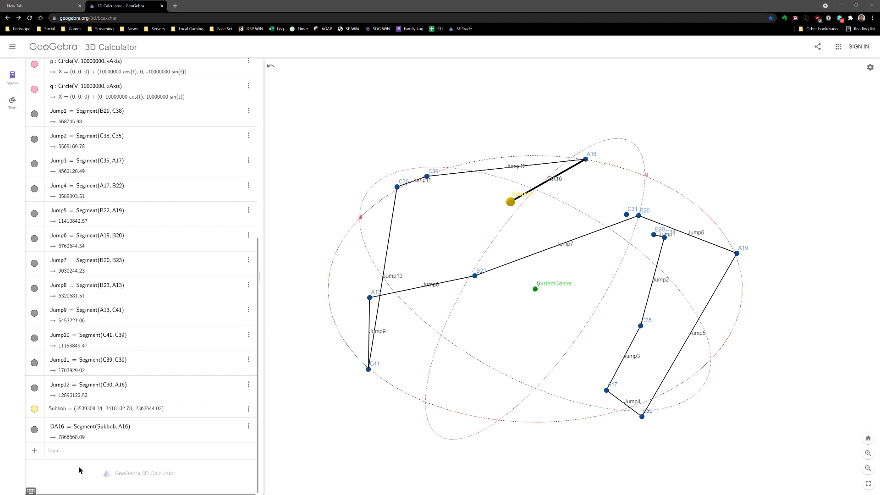
# - Define a second point as Subbob2 = (1863751.04587993, 2307826.66981691, 2287177.37482753)
pyautogui.click(73, 453)
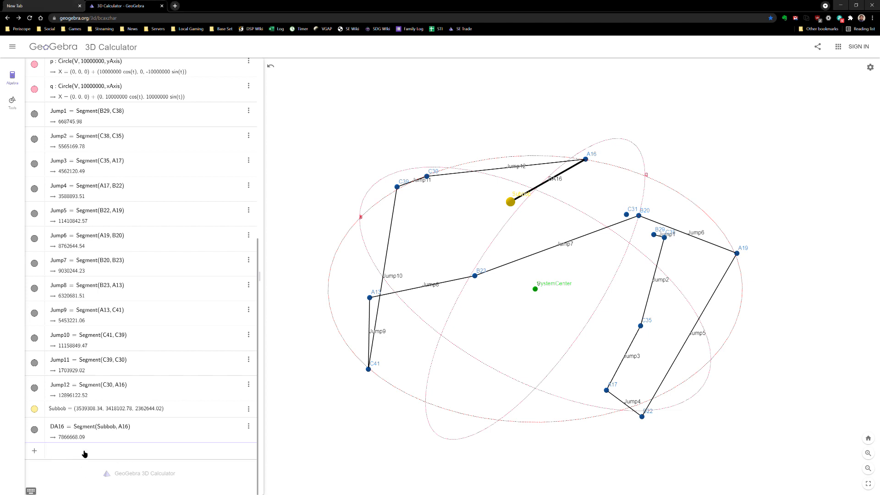
pyautogui.write('Subbob2 = (1863751.04587993, 2307826.66981691, 2287177.37482753)')
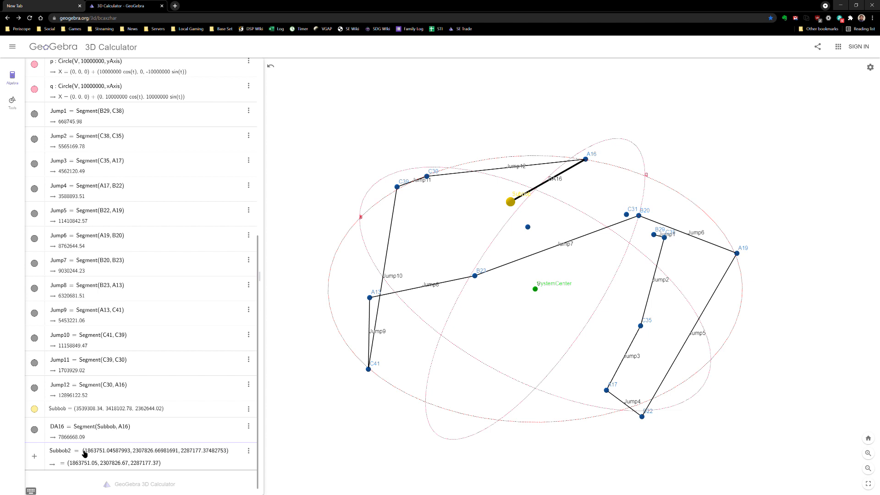
# - Alternate the initial of the new point's name between lowercase s and capital S, ending on Subbob2
pyautogui.press('BackSpace')
pyautogui.write('s')
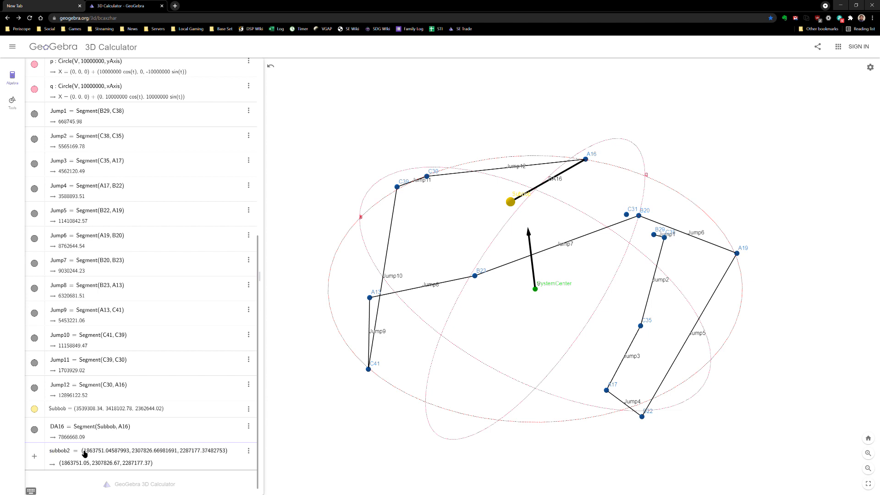
pyautogui.press('BackSpace')
pyautogui.write('S')
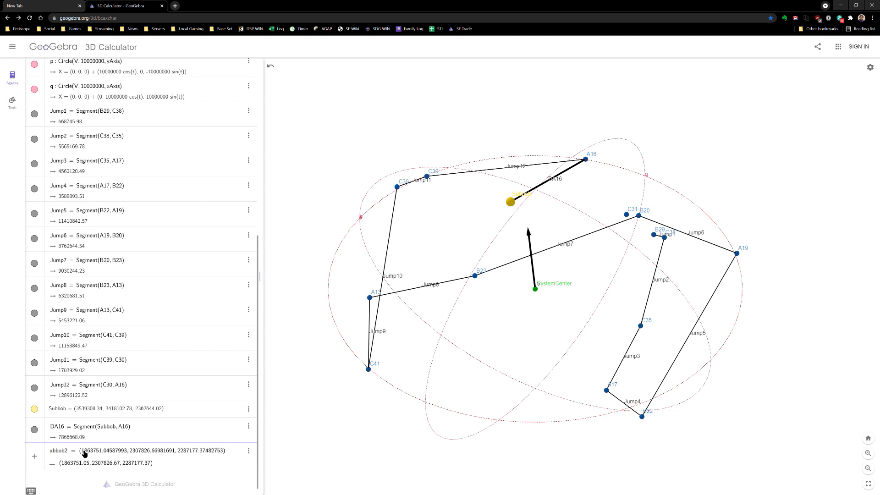
pyautogui.press('BackSpace')
pyautogui.write('s')
pyautogui.press('BackSpace')
pyautogui.write('S')
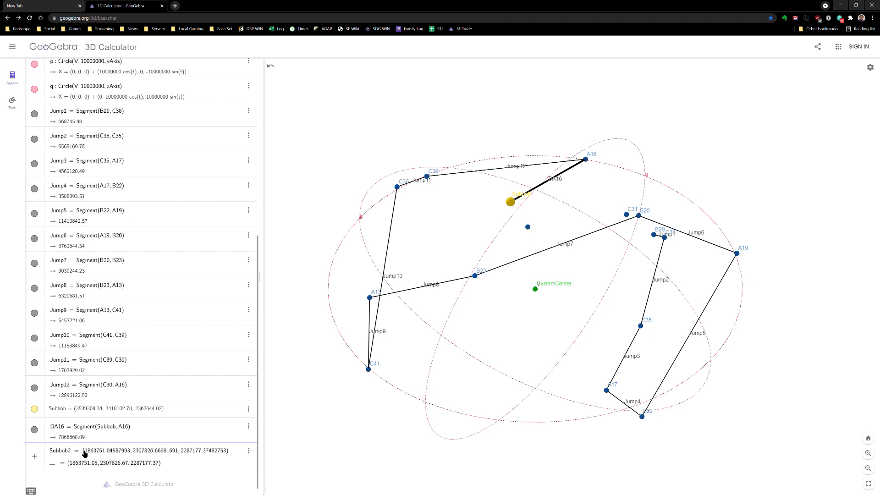
pyautogui.press('BackSpace')
pyautogui.write('s')
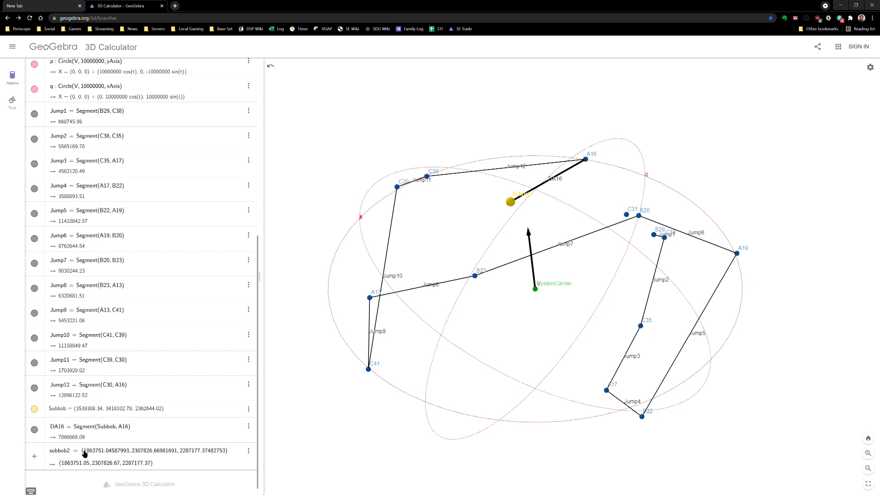
pyautogui.press('BackSpace')
pyautogui.write('S')
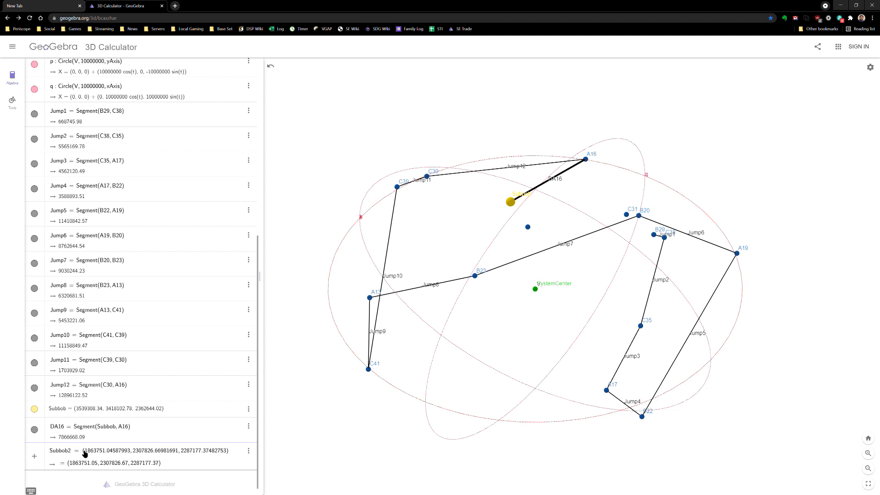
# - Open the settings of point Subbob2 and colour it light blue (#6699FF)
pyautogui.click(249, 450)
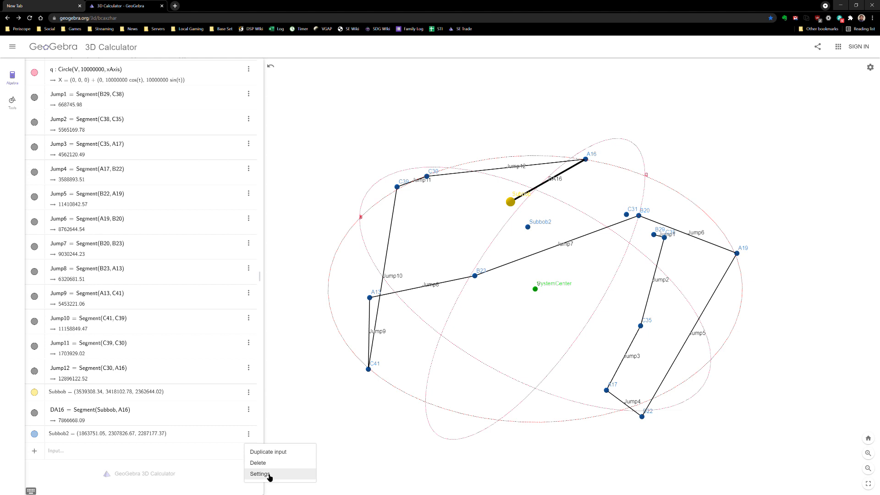
pyautogui.click(259, 474)
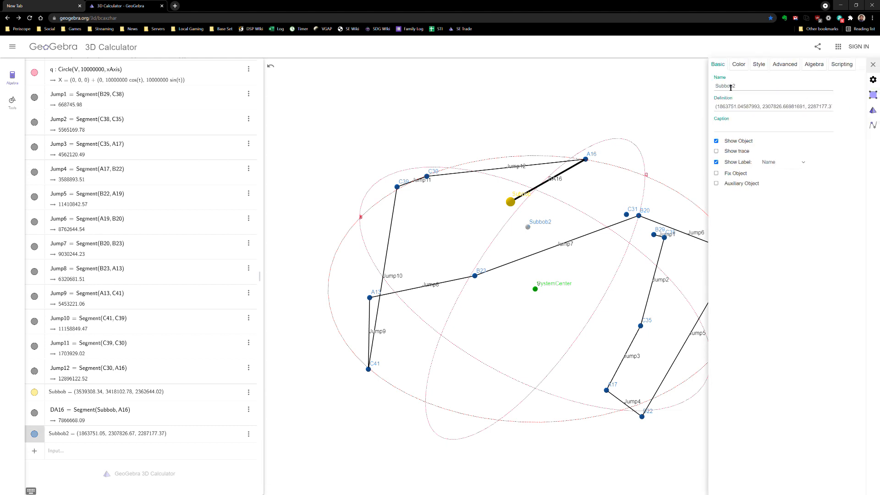
pyautogui.click(737, 64)
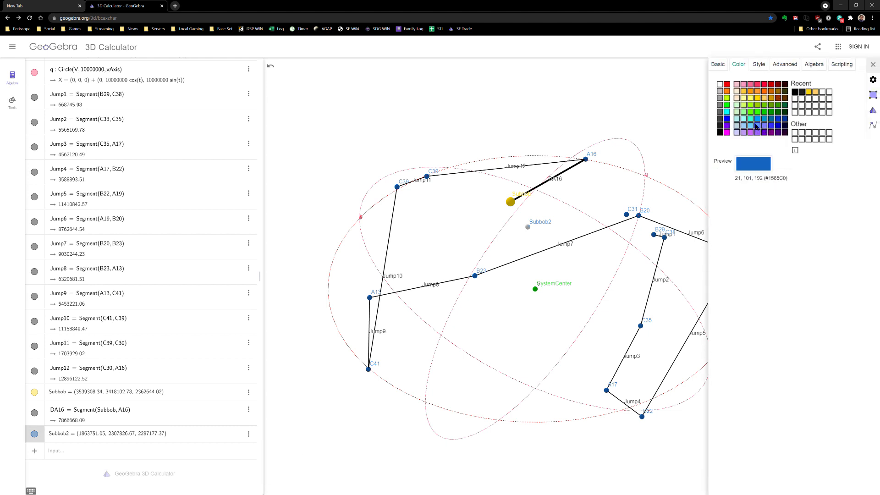
pyautogui.click(758, 126)
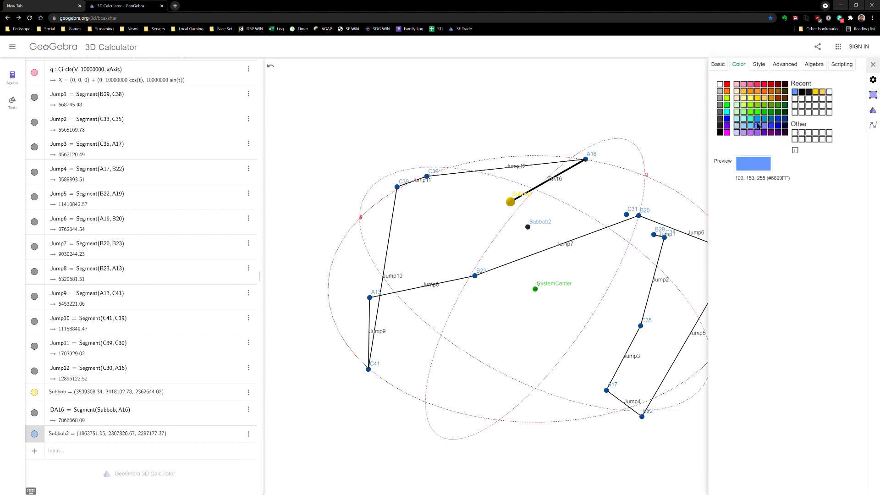
# - Set the point size of Subbob2 to 9 and close its settings
pyautogui.click(757, 65)
pyautogui.moveTo(769, 85); pyautogui.dragTo(788, 84)
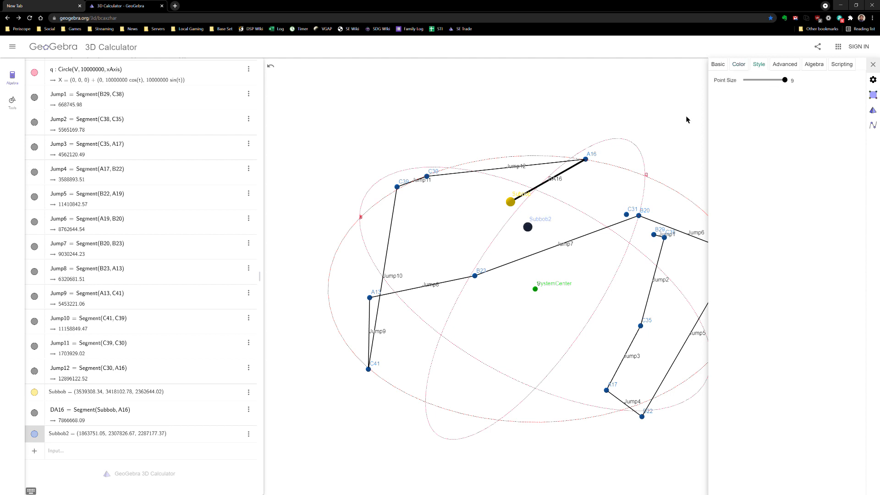
pyautogui.click(175, 454)
pyautogui.click(874, 65)
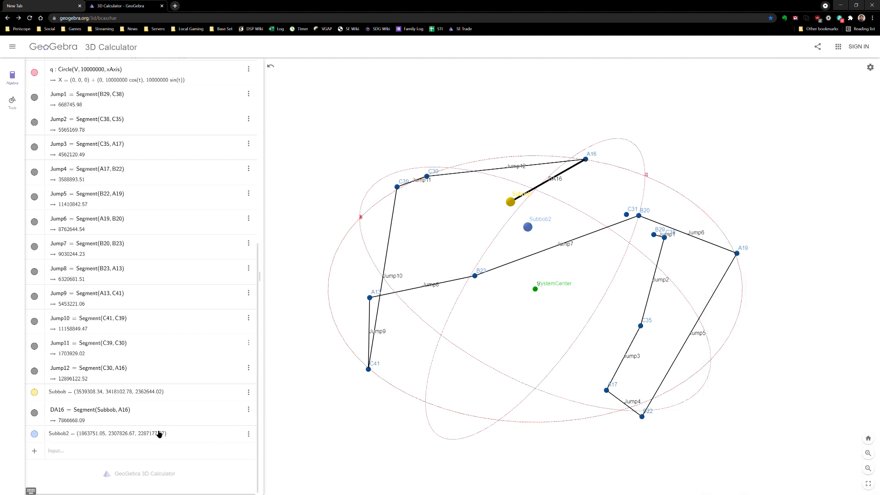
# - Enter JumpDistance = Segment(Subbob, Subbob2) to measure the distance between the two points, and clear the entry
pyautogui.click(122, 457)
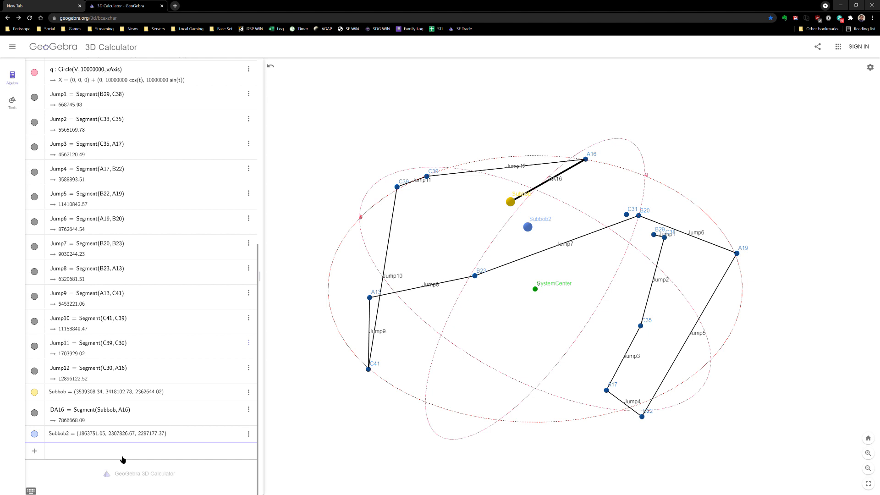
pyautogui.write('JumpDistance = Segment(Subbob, Subbob2')
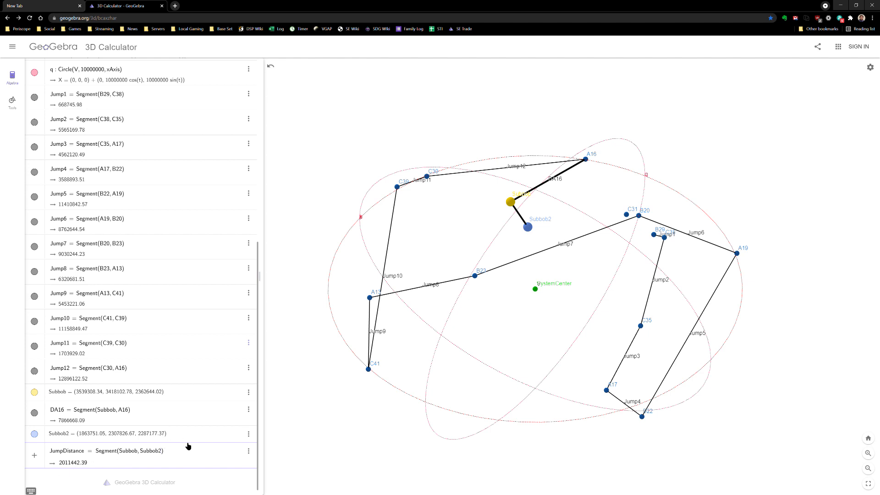
pyautogui.hotkey('ctrl', 'a')
pyautogui.press('BackSpace')
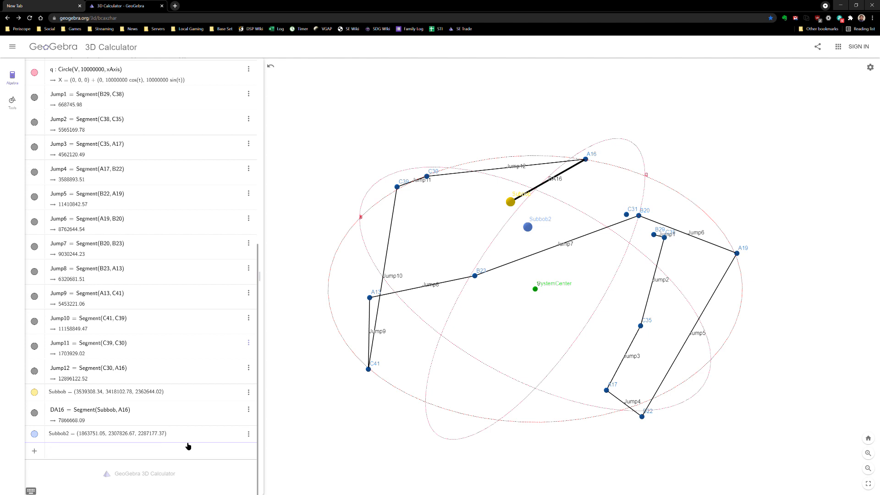
# - Create a segment from Subbob to C30 with the definition DC30 = Segment(Subbob, C30)
pyautogui.write('Da')
pyautogui.write('30=')
pyautogui.write('Se')
pyautogui.write('gment(Subbob')
pyautogui.write(', C')
pyautogui.write('30')
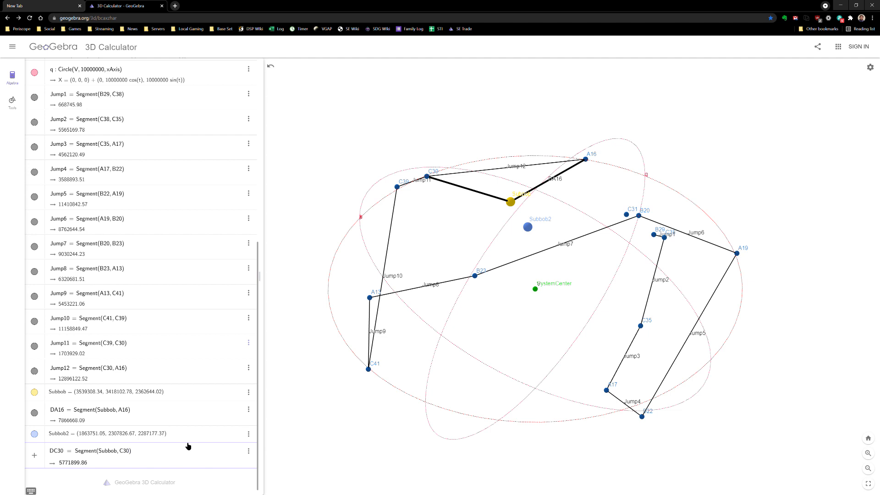
pyautogui.moveTo(540, 202)
pyautogui.mouseDown()
pyautogui.moveTo(549, 182)
pyautogui.moveTo(544, 214)
pyautogui.moveTo(530, 216)
pyautogui.moveTo(523, 229)
pyautogui.moveTo(509, 220)
pyautogui.moveTo(524, 200)
pyautogui.moveTo(541, 198)
pyautogui.moveTo(539, 217)
pyautogui.mouseUp()
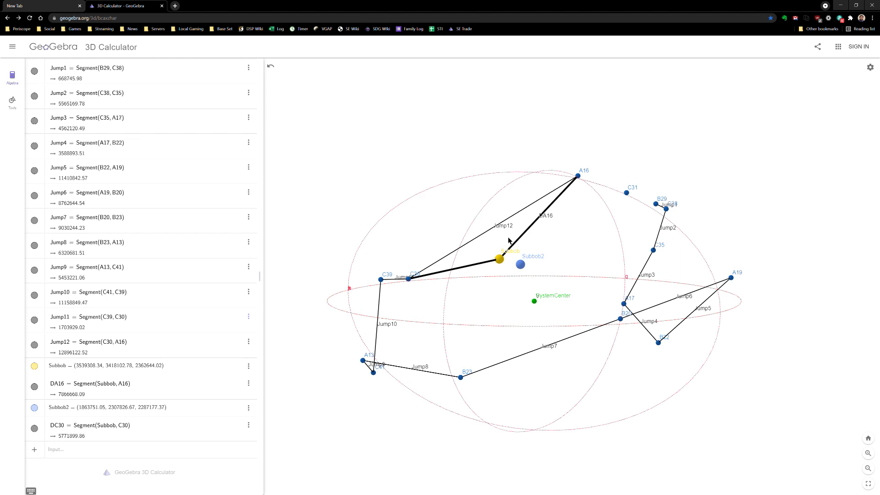
# - Create a segment from Subbob to B20 with the definition DB20 = Segment(Subbob, B20)
pyautogui.click(133, 450)
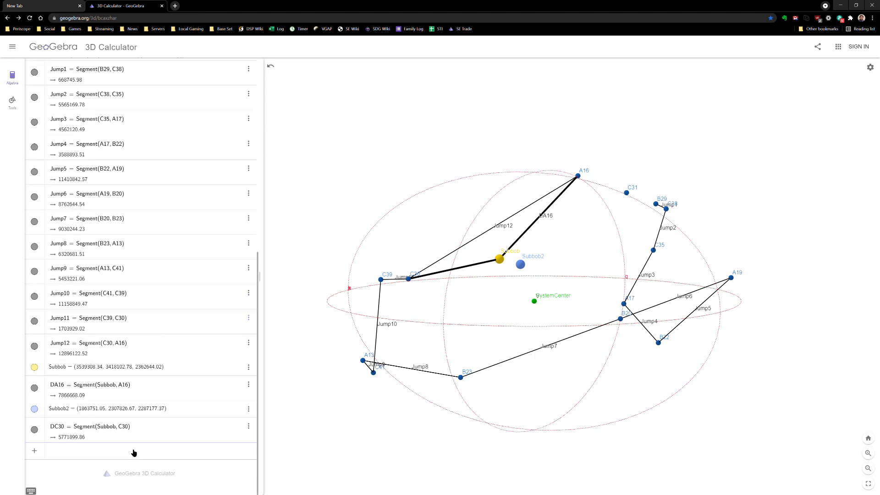
pyautogui.write('DB20 ')
pyautogui.write('= Segem, en')
pyautogui.press('BackSpace')
pyautogui.press('BackSpace')
pyautogui.write('ment(Subbob, B20')
pyautogui.press('Return')
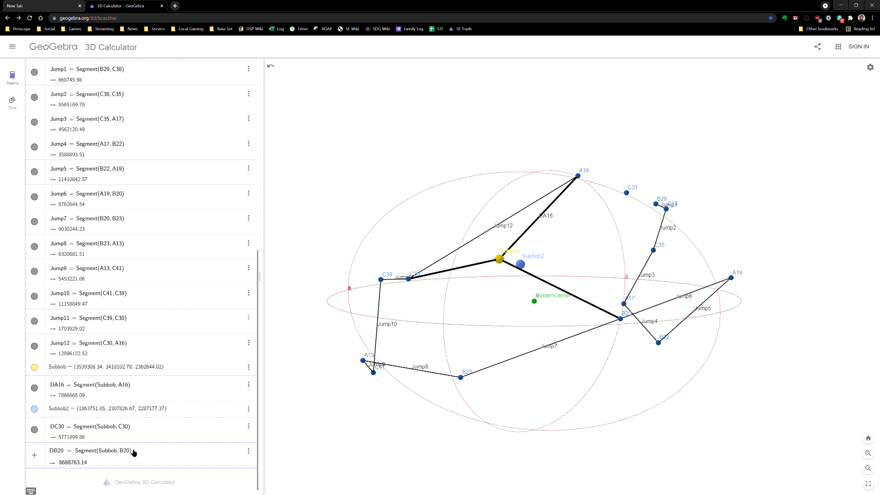
pyautogui.moveTo(506, 378); pyautogui.dragTo(509, 359)
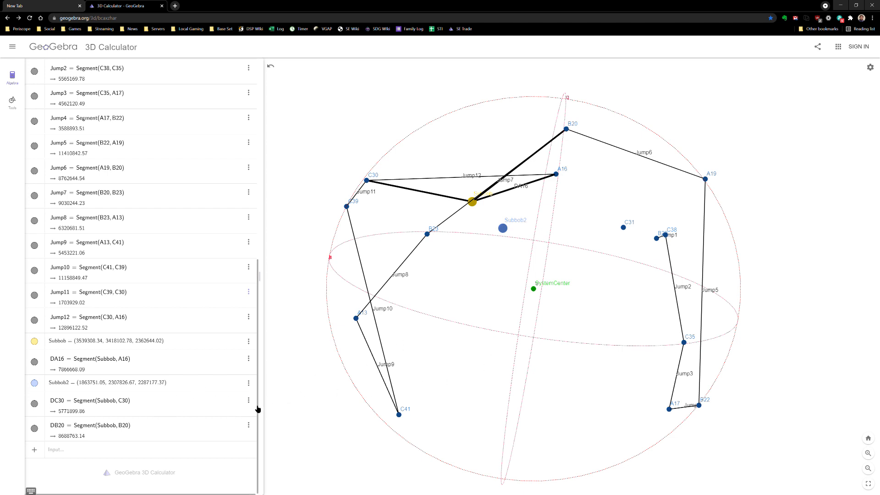
# - Hide the segments DC30, DB20 and DA16 and the point Subbob2 in the 3D view
pyautogui.click(34, 404)
pyautogui.click(34, 430)
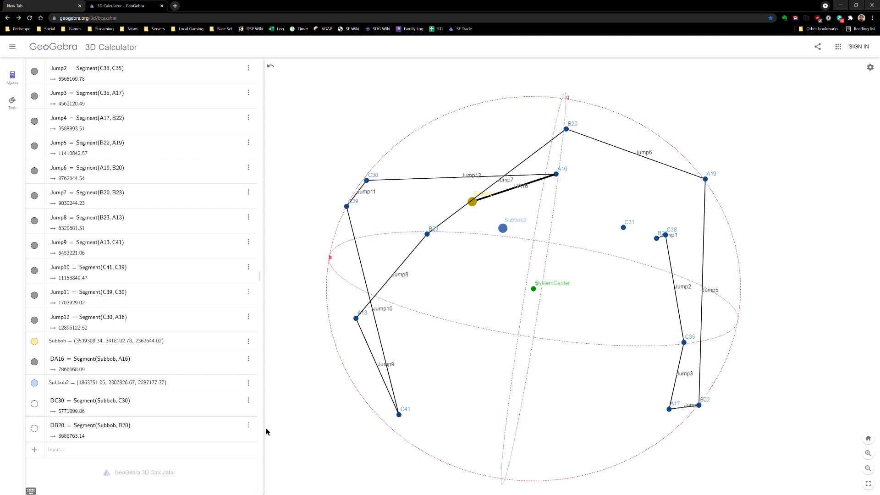
pyautogui.click(34, 382)
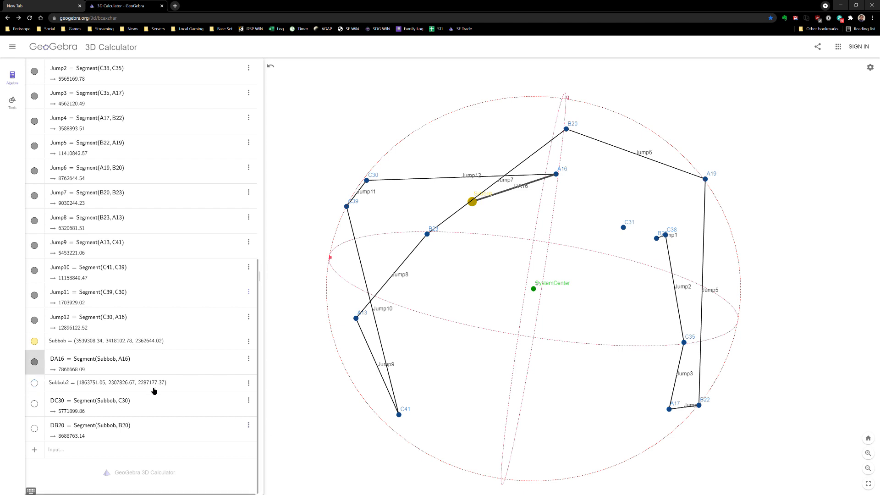
pyautogui.click(34, 362)
# - Create the point Marty44 = (5000000, 3000000, -700000)
pyautogui.click(101, 452)
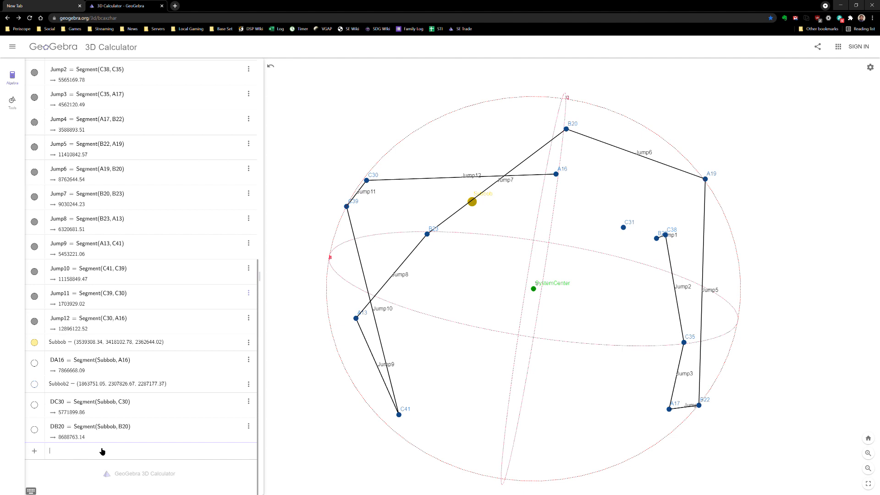
pyautogui.write('Marty44 = (5000')
pyautogui.press('BackSpace')
pyautogui.press('BackSpace')
pyautogui.press('BackSpace')
pyautogui.write('000')
pyautogui.write('0')
pyautogui.write(',')
pyautogui.write('30000')
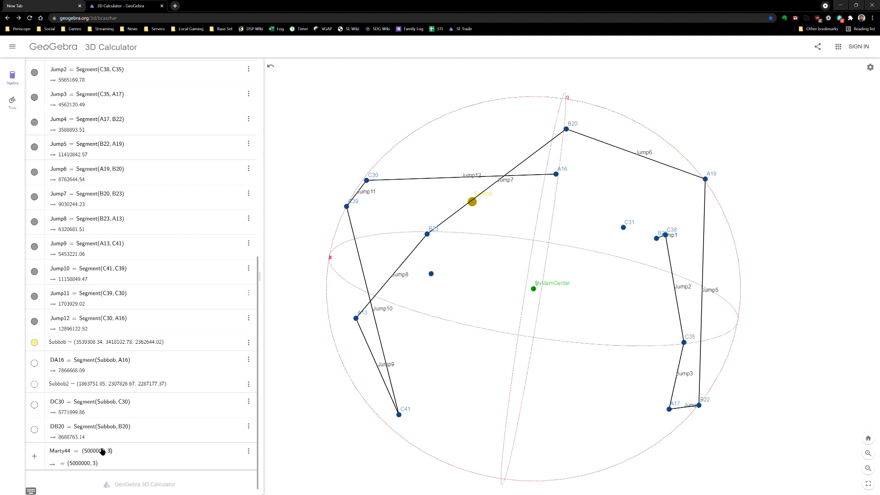
pyautogui.write('00,')
pyautogui.write('-7')
pyautogui.write('000000, −700000')
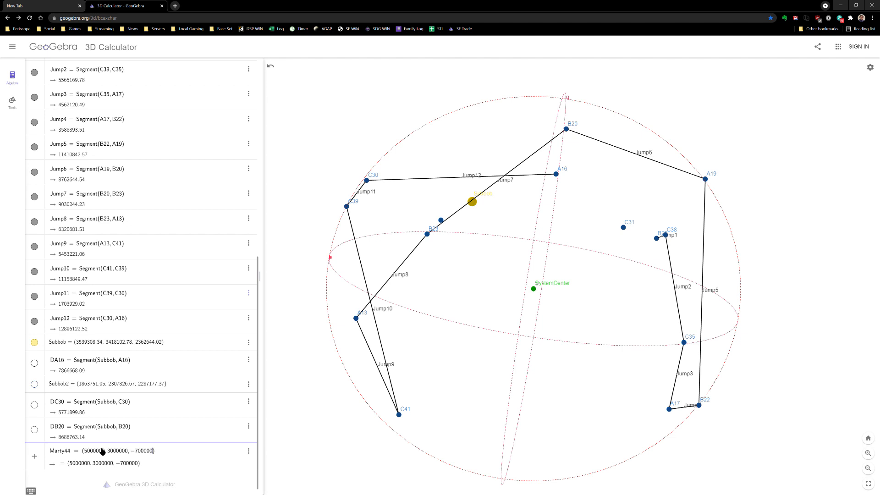
pyautogui.press('Return')
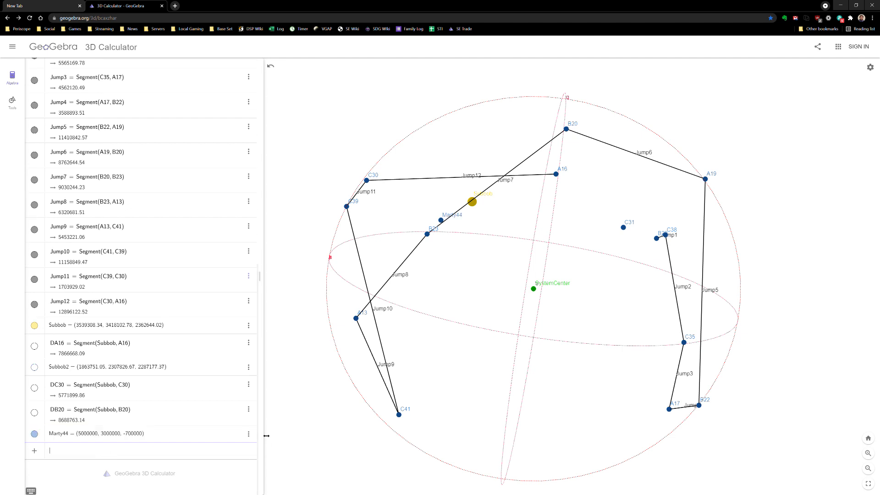
# - Open the settings of Marty44 and set its color to pink (255, 153, 204)
pyautogui.click(249, 435)
pyautogui.click(277, 458)
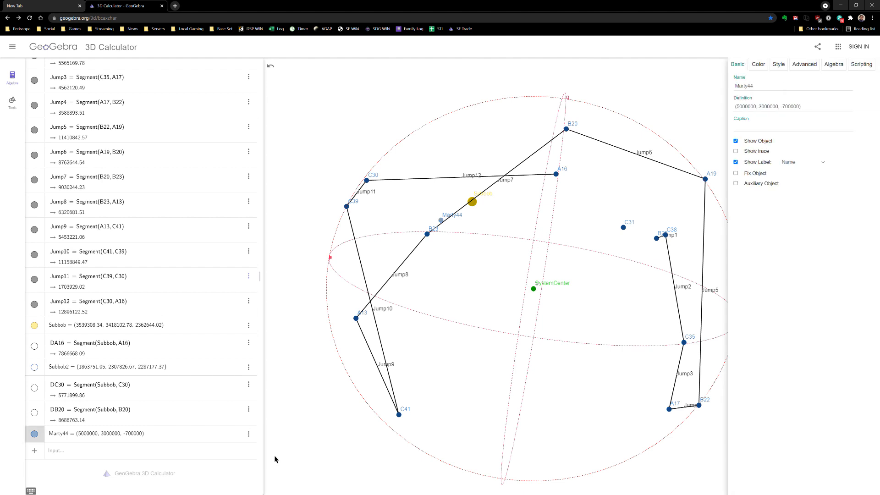
pyautogui.click(738, 69)
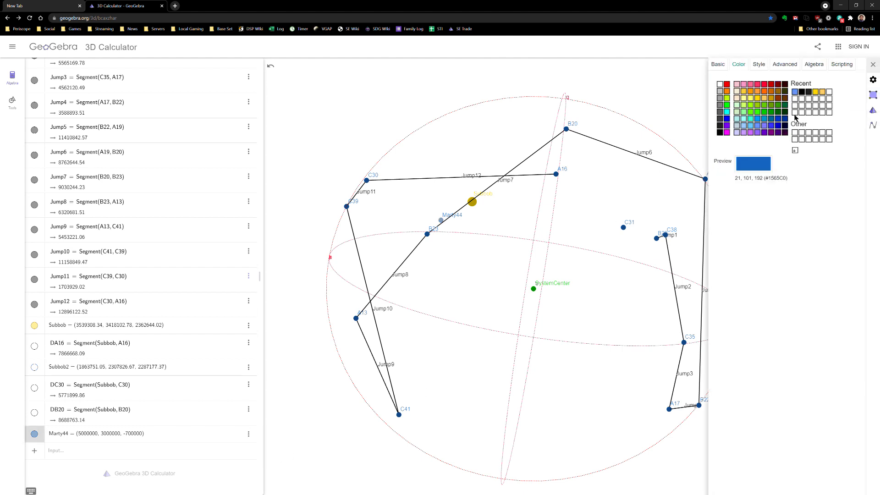
pyautogui.click(743, 85)
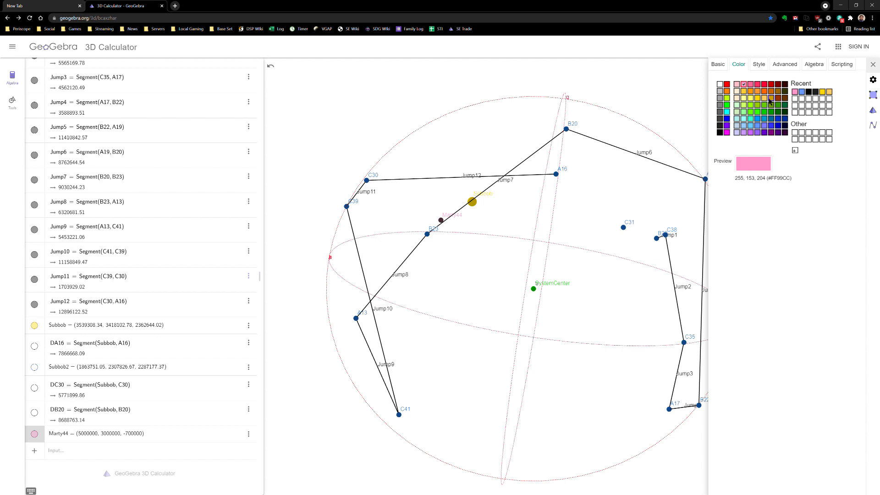
# - Set the point size of Marty44 to 8
pyautogui.click(760, 64)
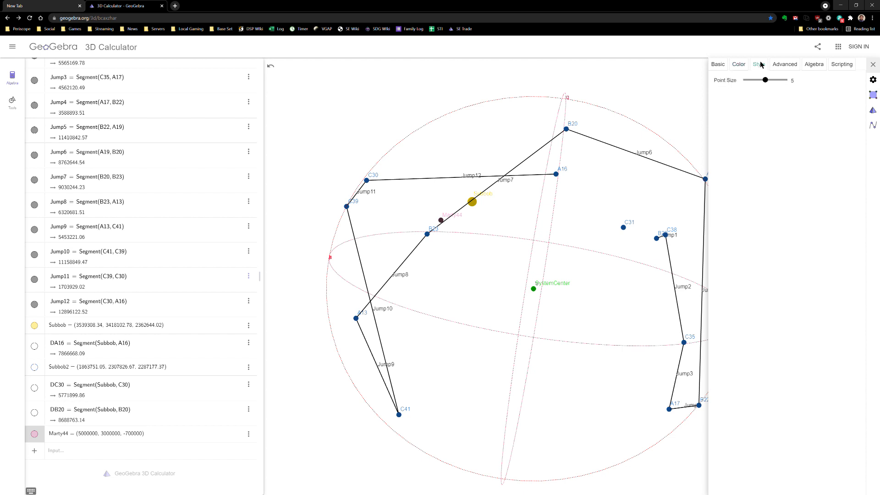
pyautogui.moveTo(765, 81); pyautogui.dragTo(779, 81)
pyautogui.moveTo(293, 342)
pyautogui.mouseDown()
pyautogui.moveTo(307, 353)
pyautogui.moveTo(300, 358)
pyautogui.mouseUp()
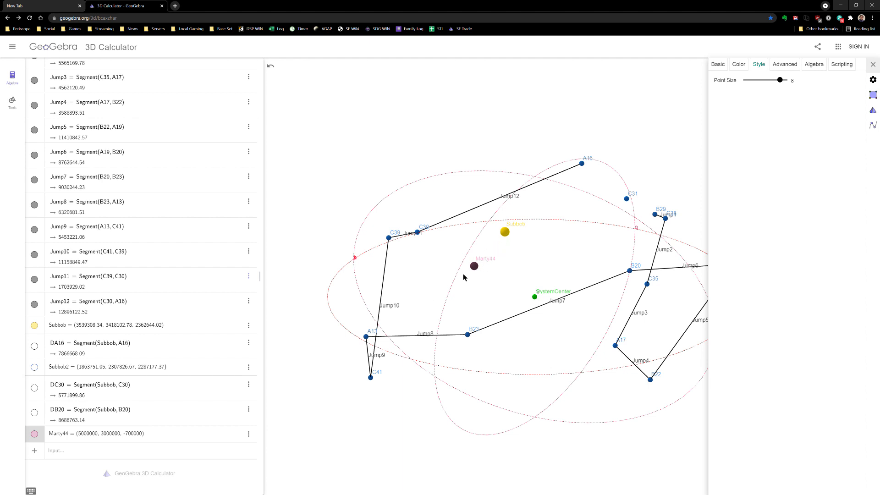
# - Hide and show Marty44 again to check its place on the map, and close its settings
pyautogui.click(35, 434)
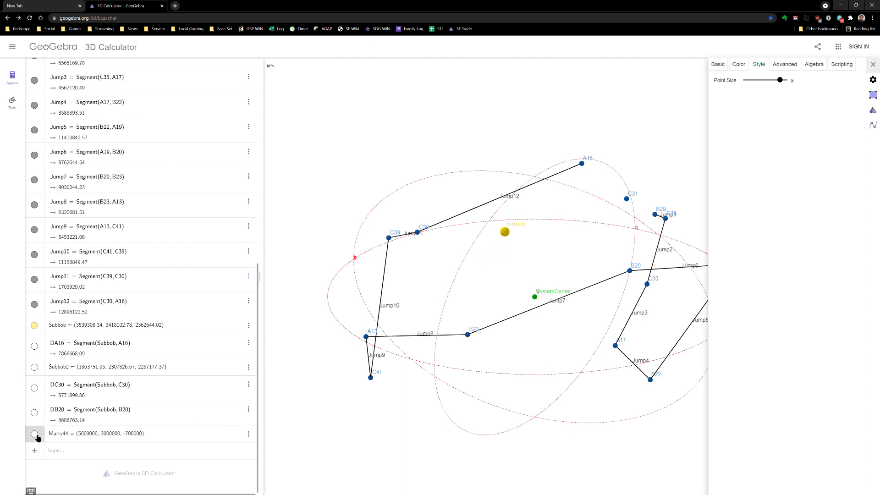
pyautogui.click(35, 434)
pyautogui.click(215, 18)
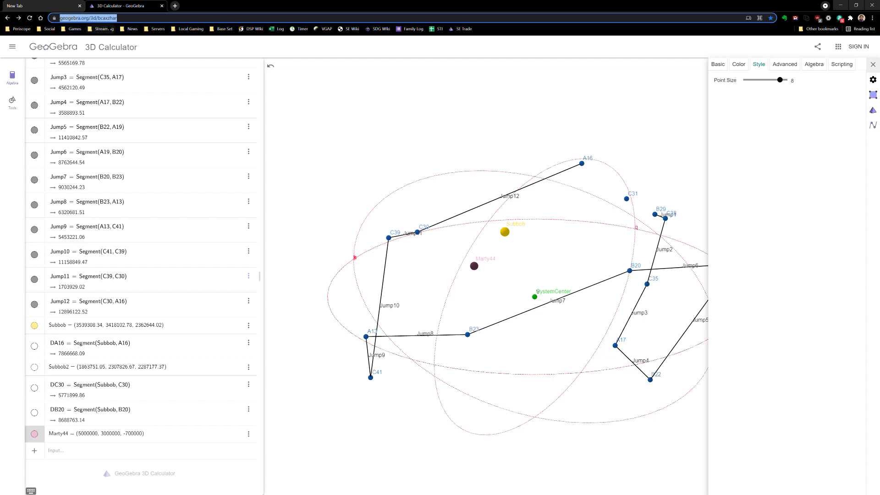
pyautogui.click(873, 64)
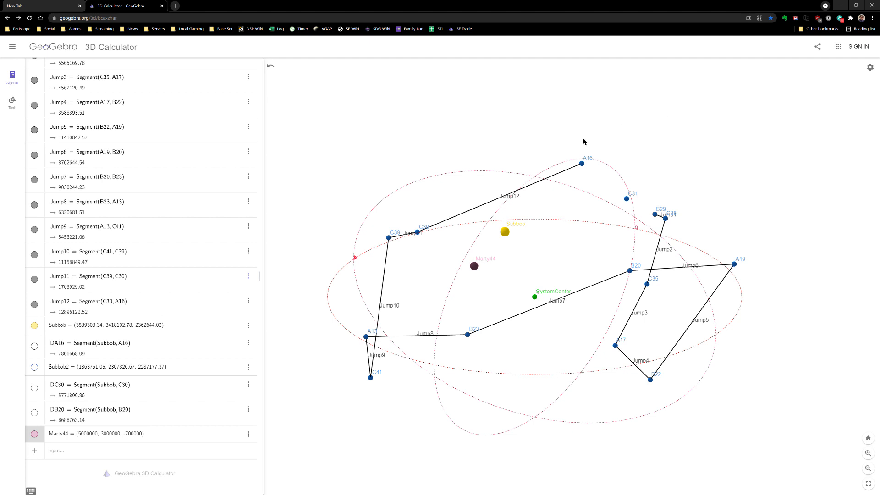
pyautogui.moveTo(584, 141); pyautogui.dragTo(560, 125)
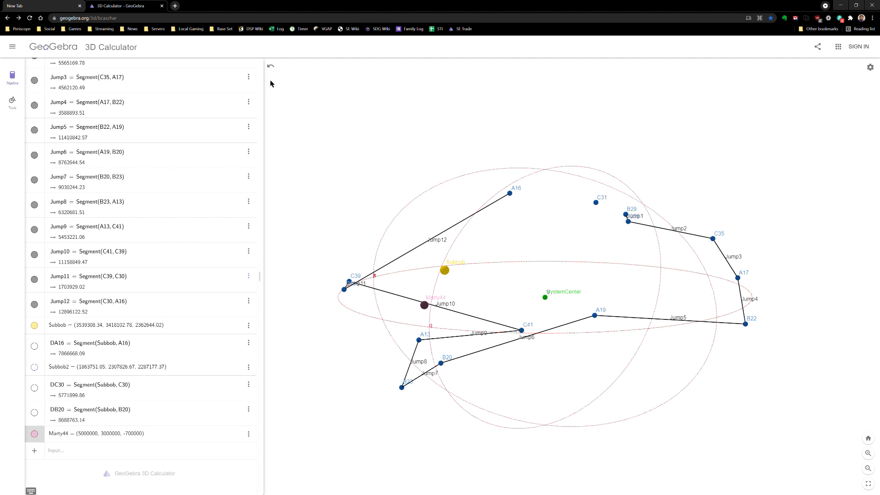
pyautogui.click(13, 51)
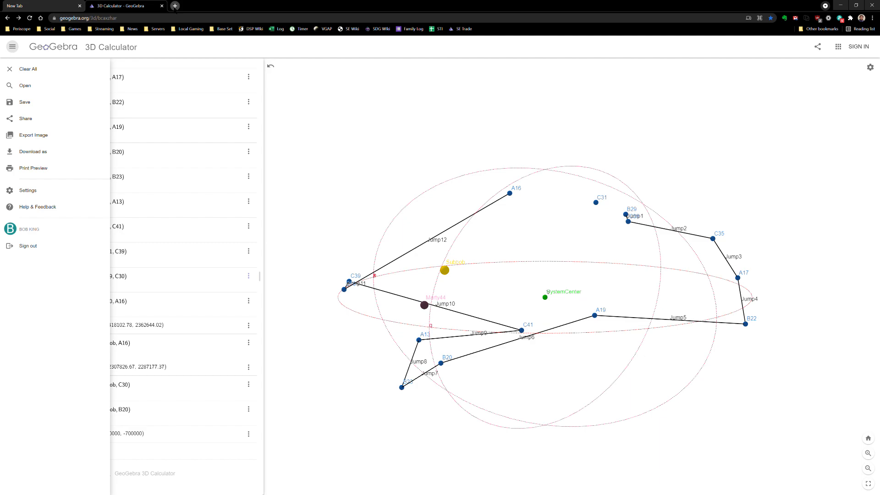
# - Open a new browser tab, and try wiki as the address before clearing the entry
pyautogui.click(175, 6)
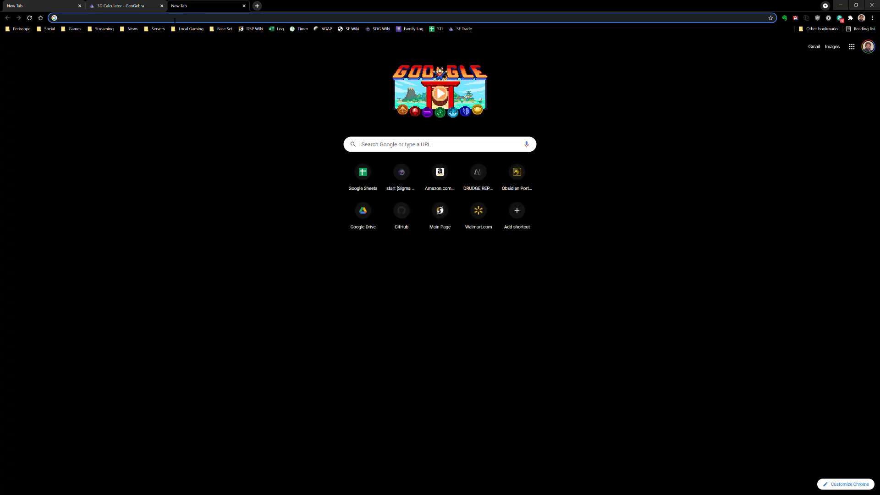
pyautogui.click(174, 21)
pyautogui.write('wiki')
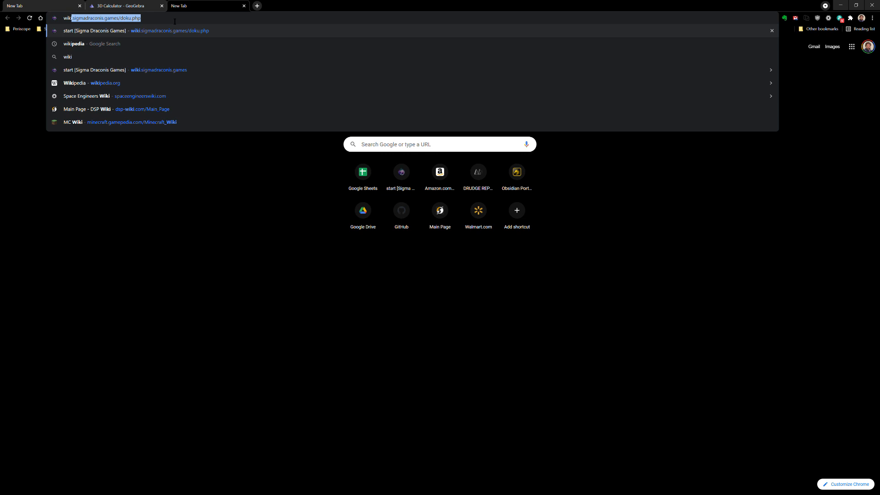
pyautogui.press('BackSpace')
pyautogui.press('BackSpace')
pyautogui.press('BackSpace')
pyautogui.press('BackSpace')
pyautogui.press('BackSpace')
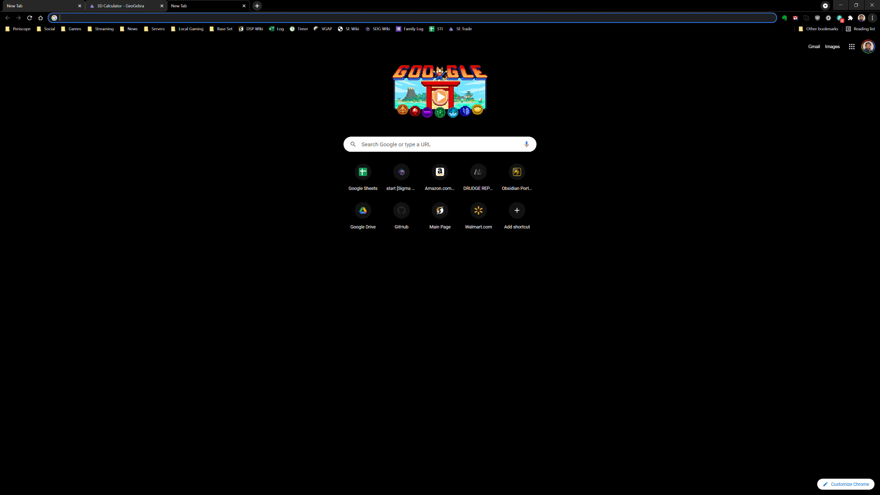
# - Open the Line Command page of the GeoGebra Manual from the browsing history
pyautogui.hotkey('ctrl', 'h')
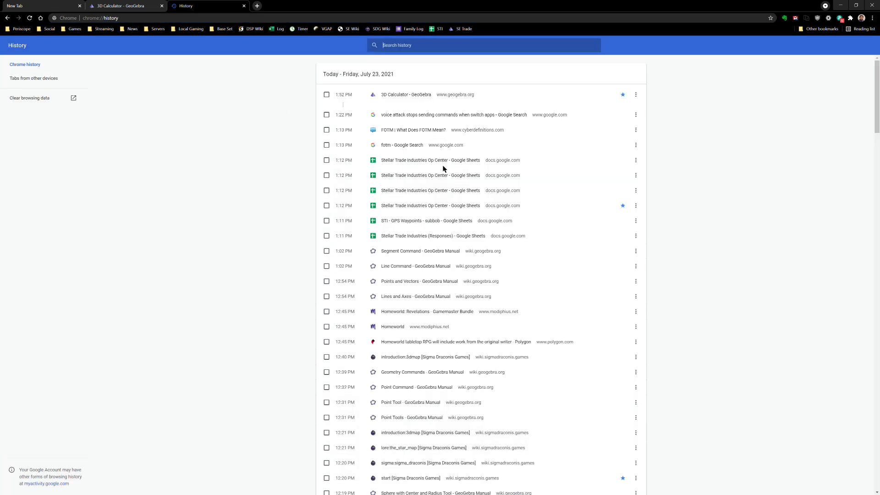
pyautogui.click(424, 266)
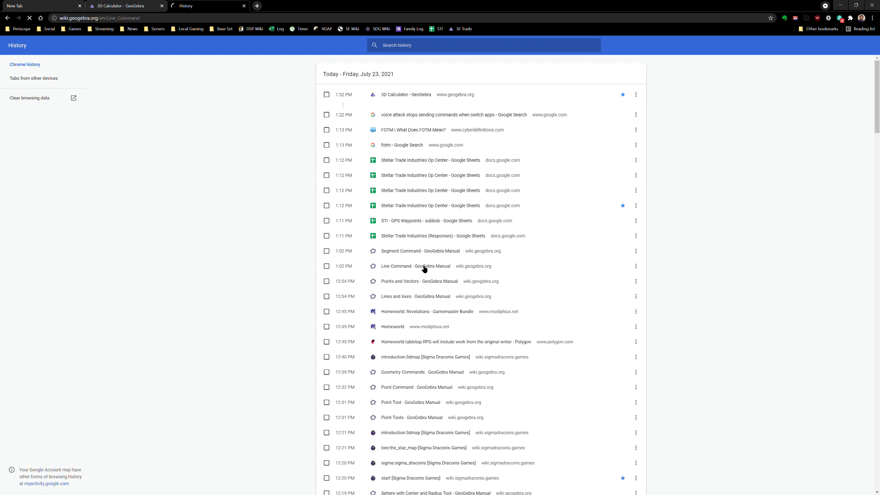